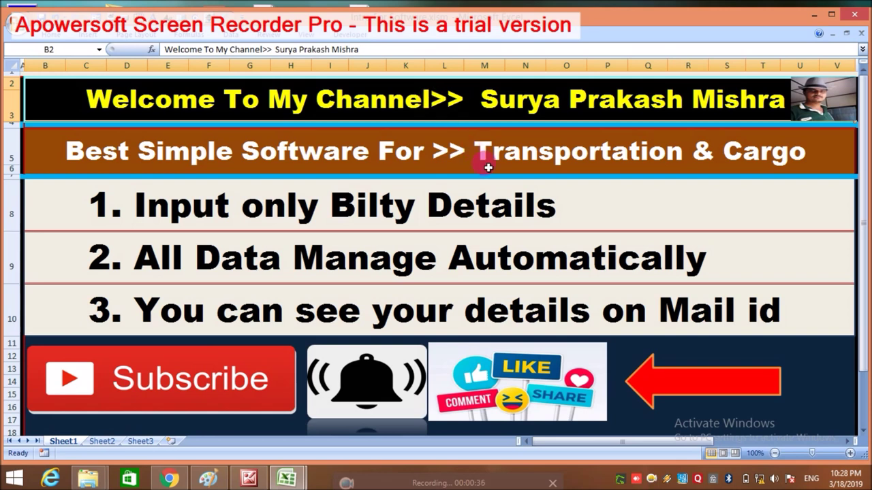
Highlight the intro lines about Bilty-only input, automatic data management and mail details.
click(466, 212)
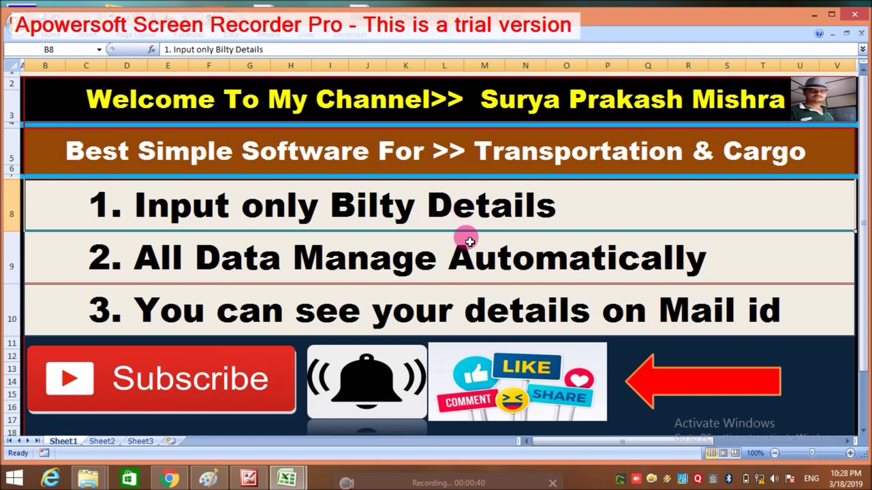
click(470, 244)
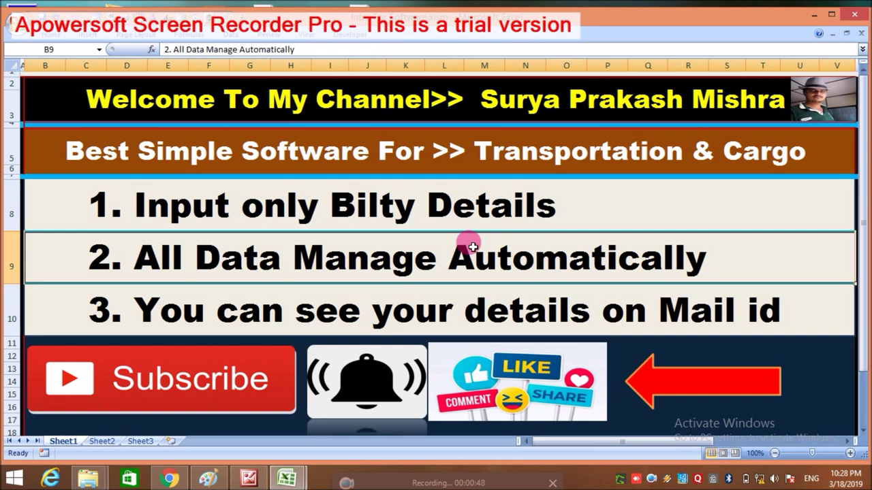
click(477, 306)
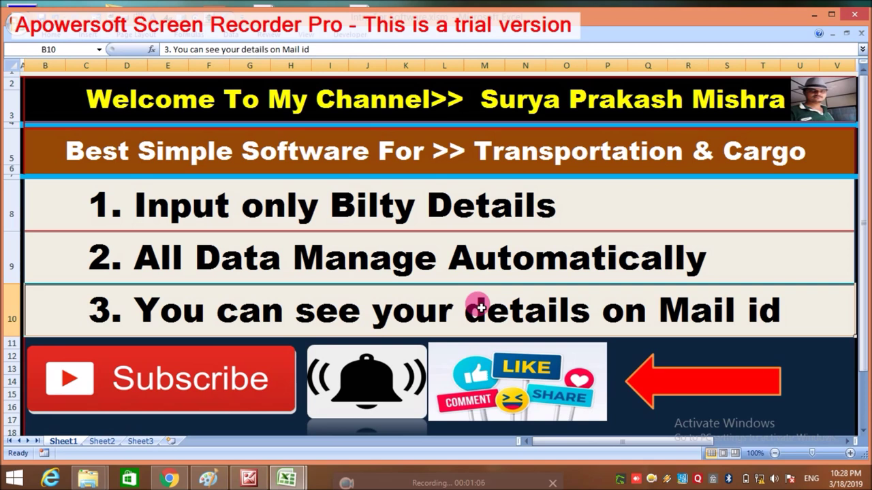
Switch to the trans1 Copy workbook and jump to its Basic-Info sheet.
click(290, 482)
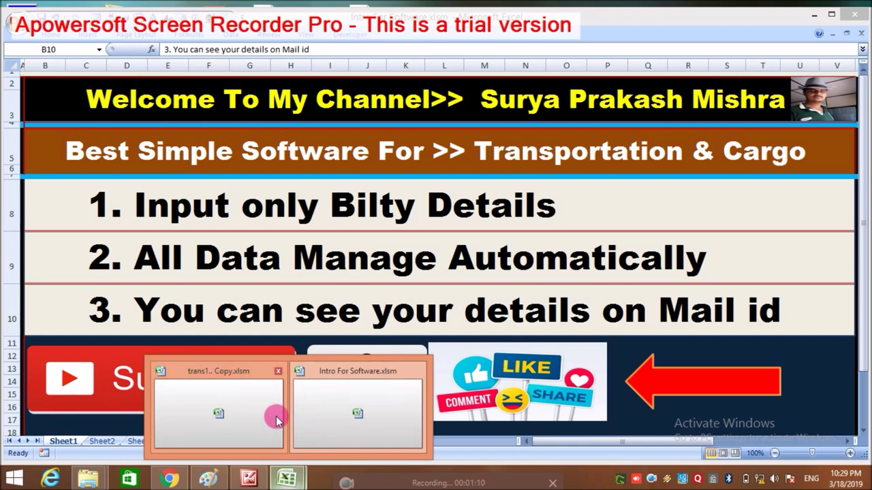
click(274, 416)
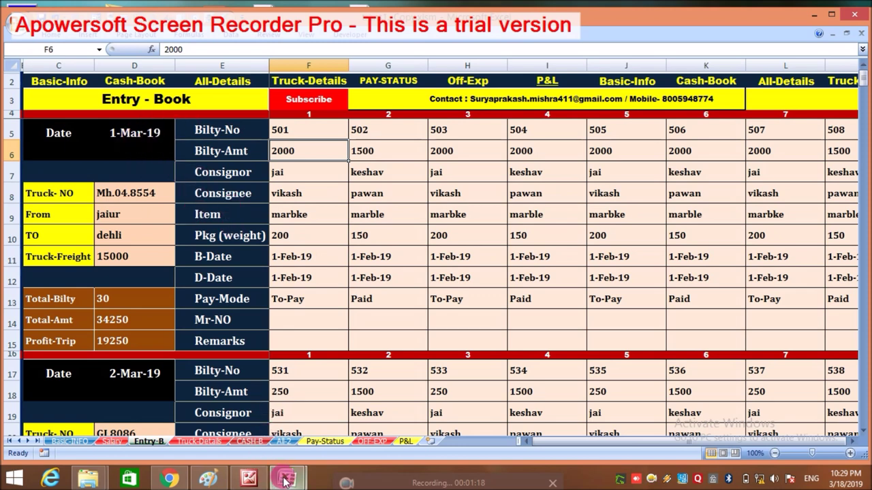
mouse_move(285, 477)
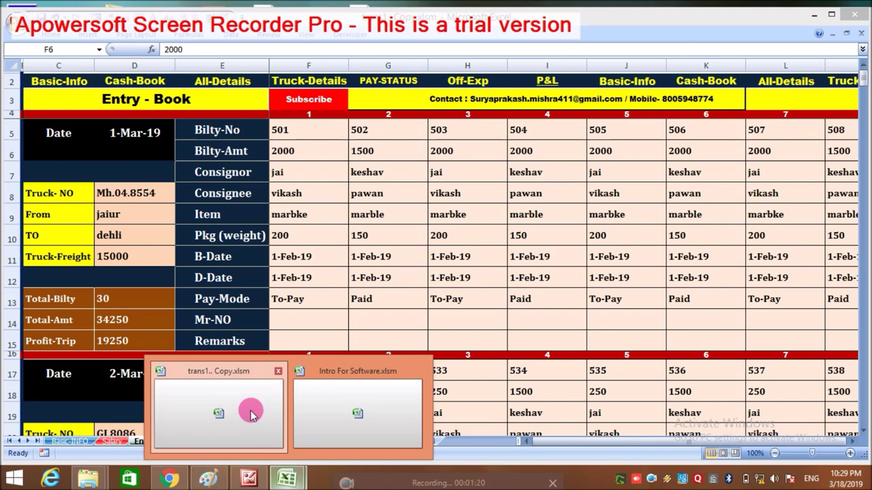
click(327, 408)
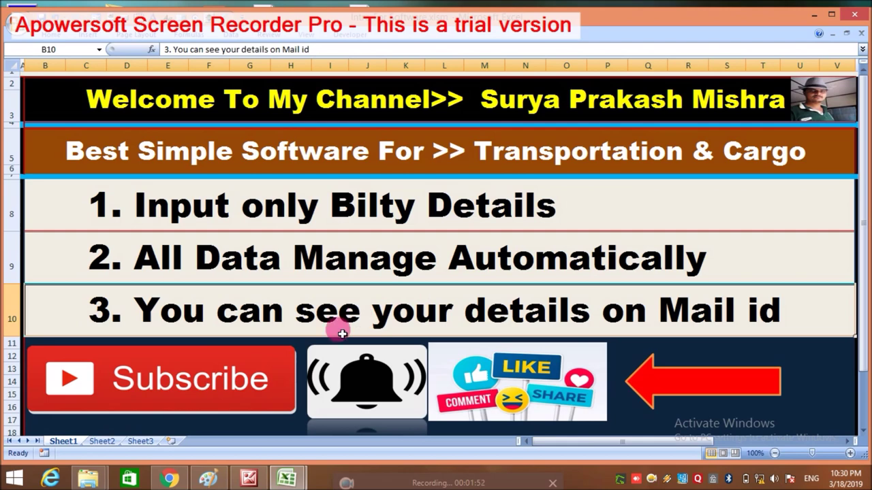
mouse_move(289, 478)
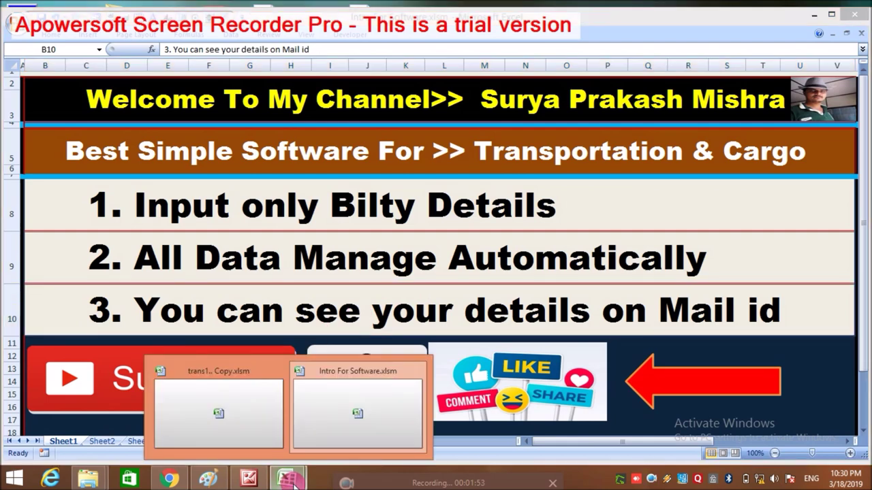
click(269, 405)
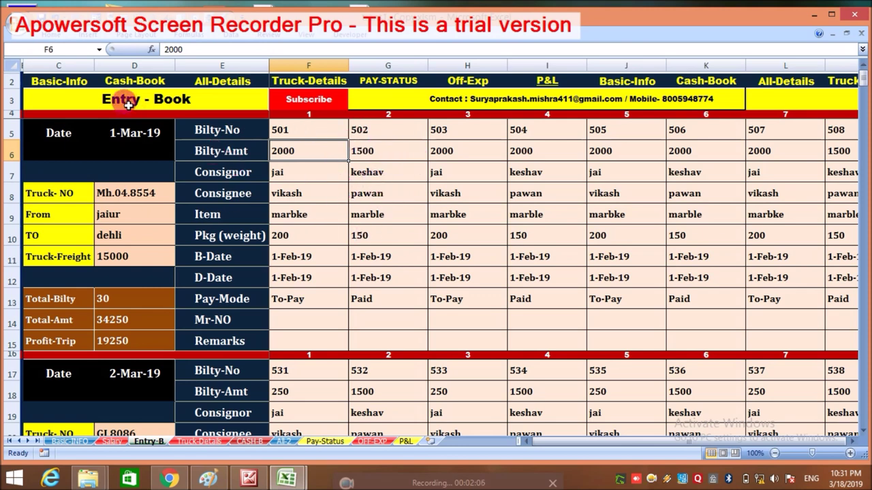
click(74, 86)
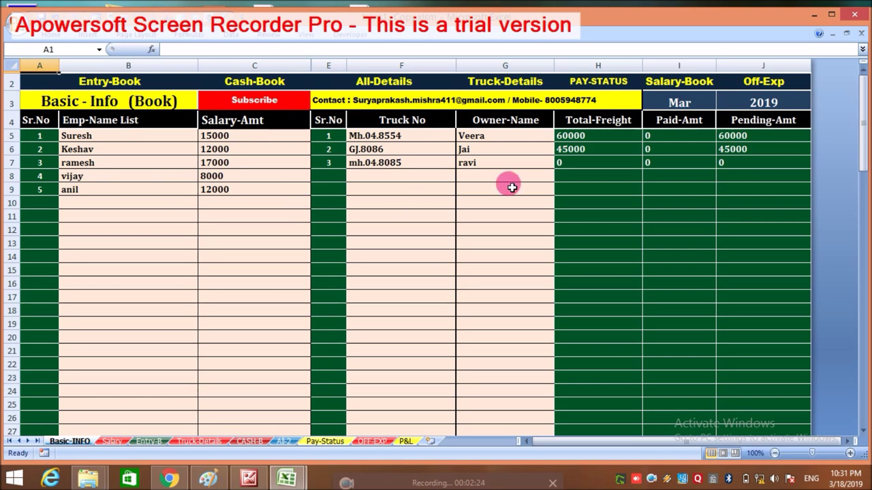
click(699, 109)
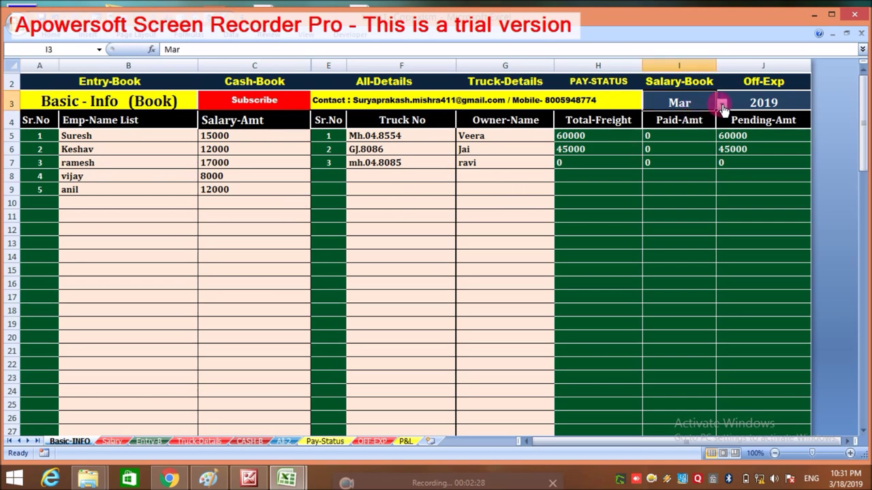
click(754, 107)
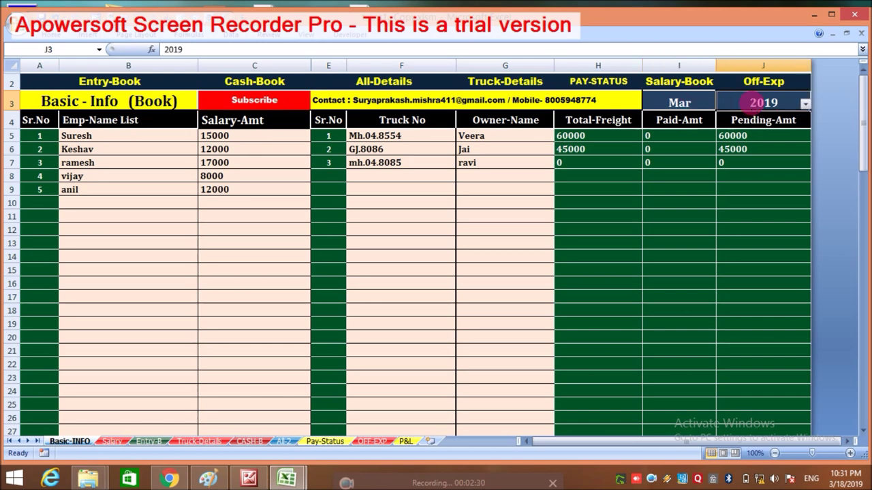
click(806, 107)
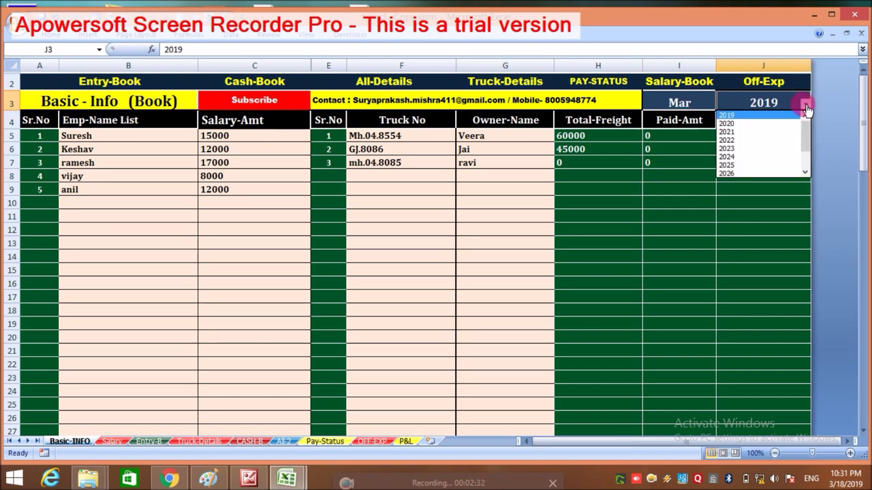
click(805, 107)
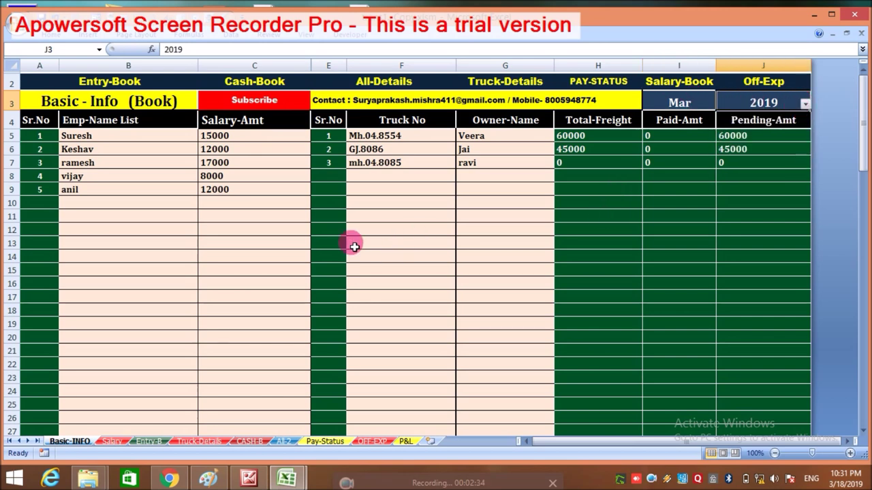
click(113, 142)
key(Down)
key(Down)
key(Down)
key(Down)
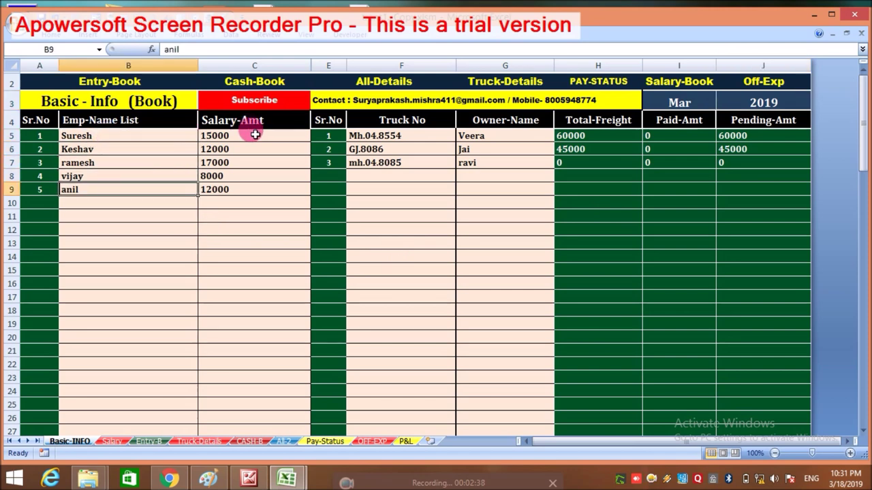
click(254, 137)
key(Down)
key(Down)
key(Down)
key(Down)
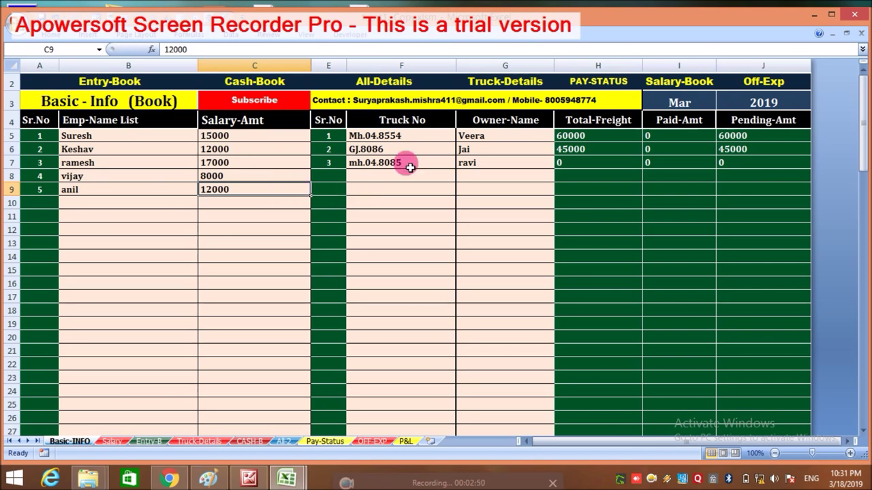
click(417, 141)
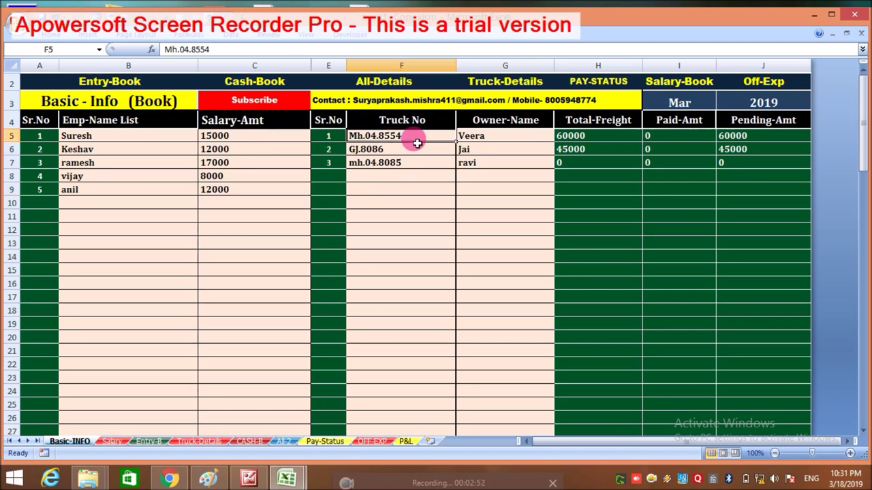
key(Right)
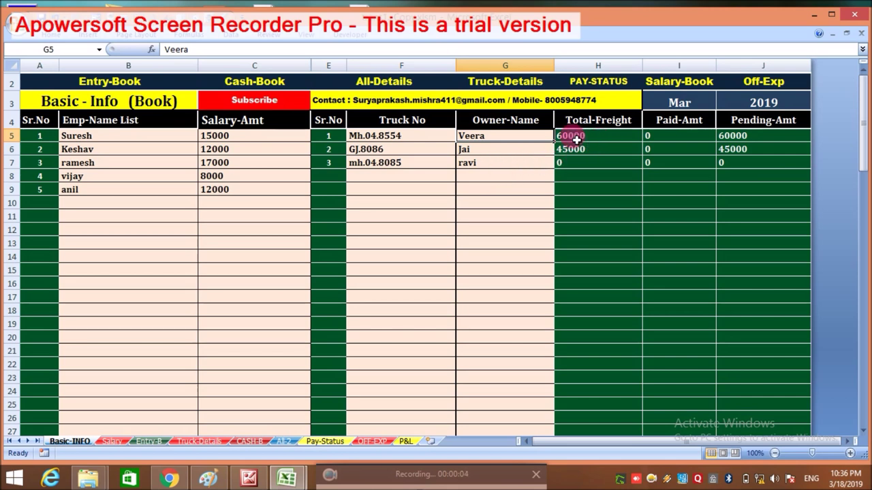
click(434, 142)
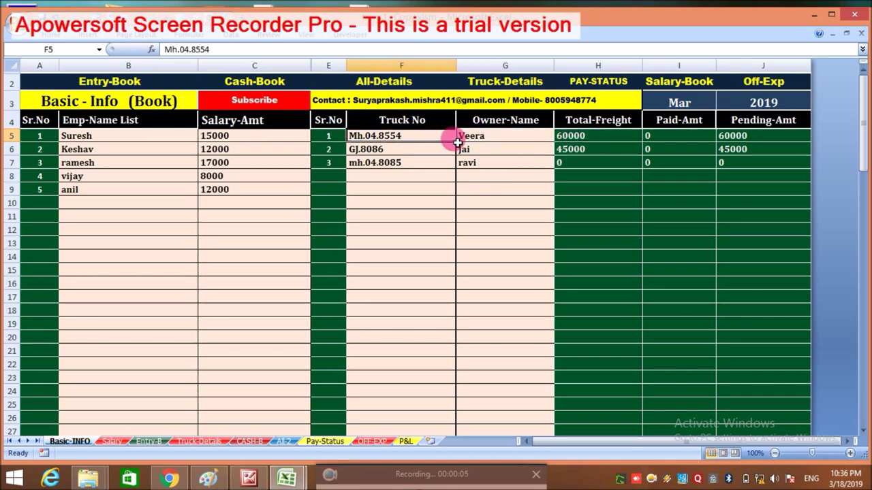
click(512, 135)
click(586, 139)
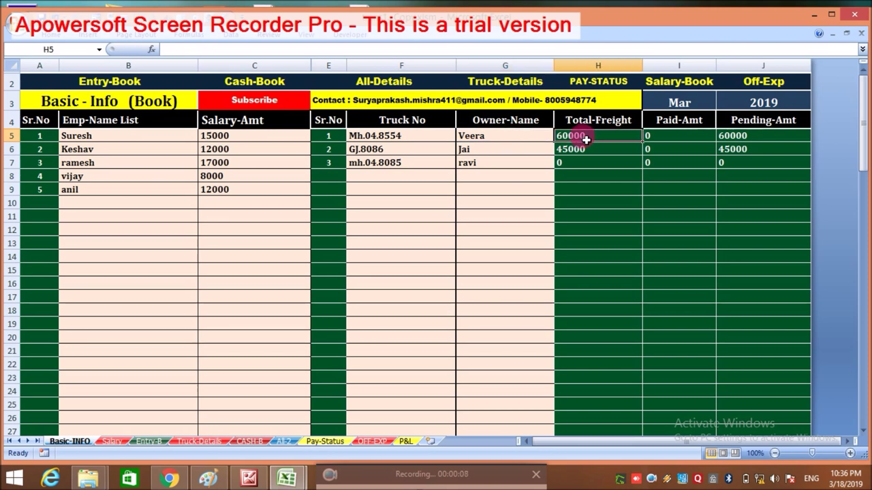
click(666, 139)
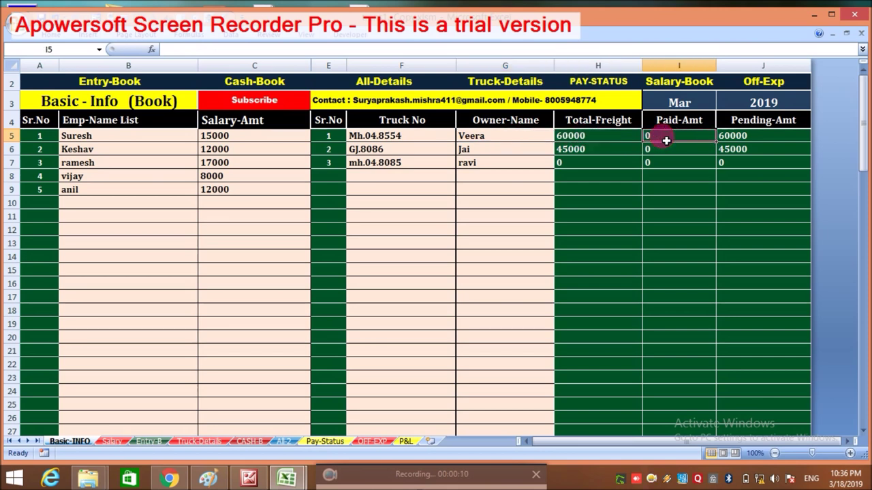
click(765, 141)
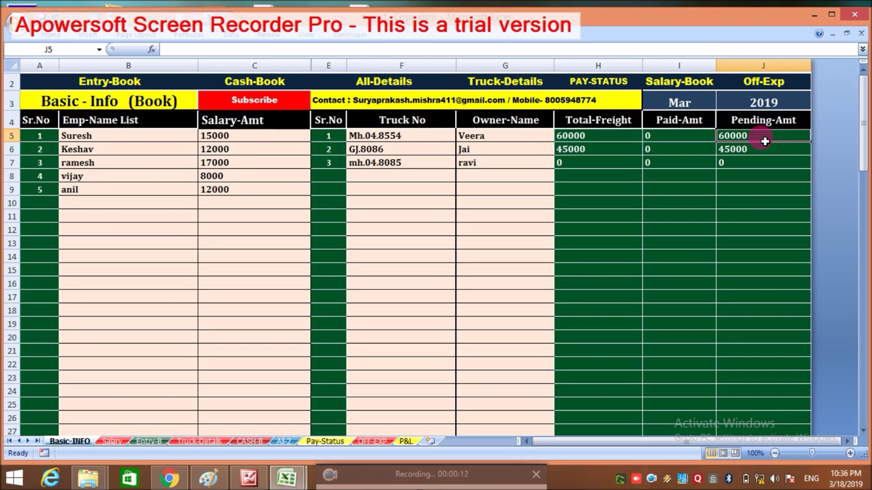
click(422, 154)
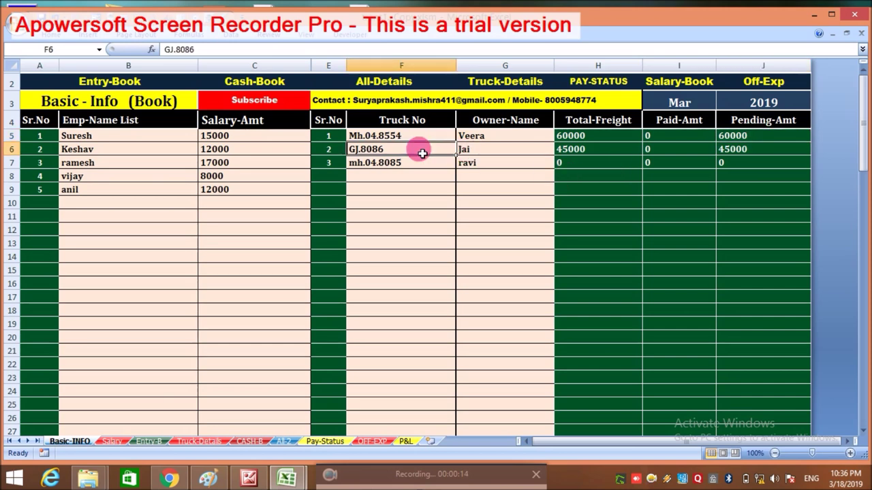
click(495, 153)
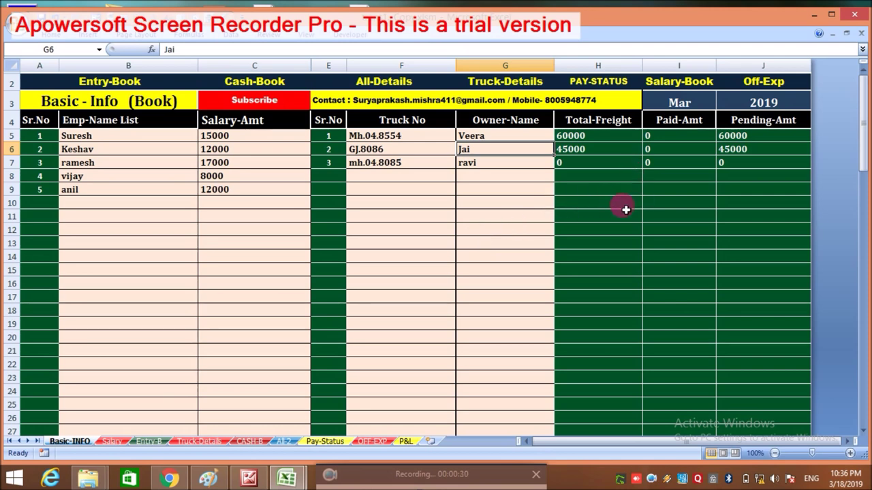
click(684, 104)
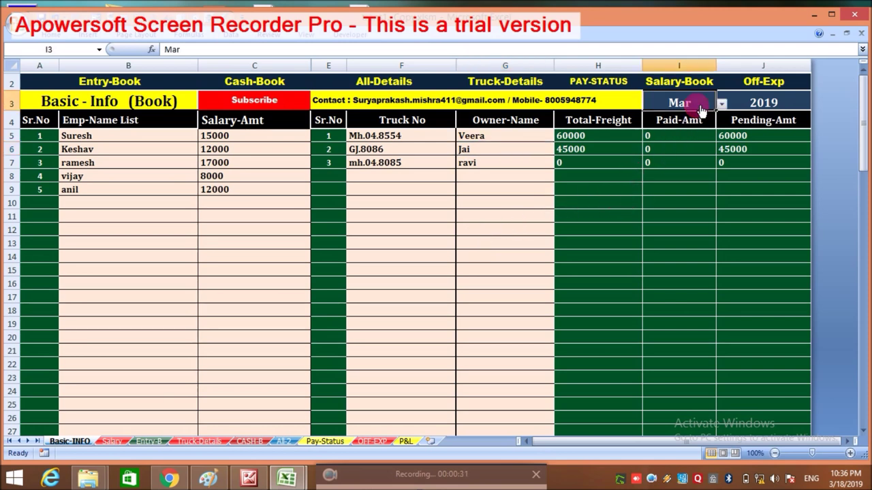
click(743, 102)
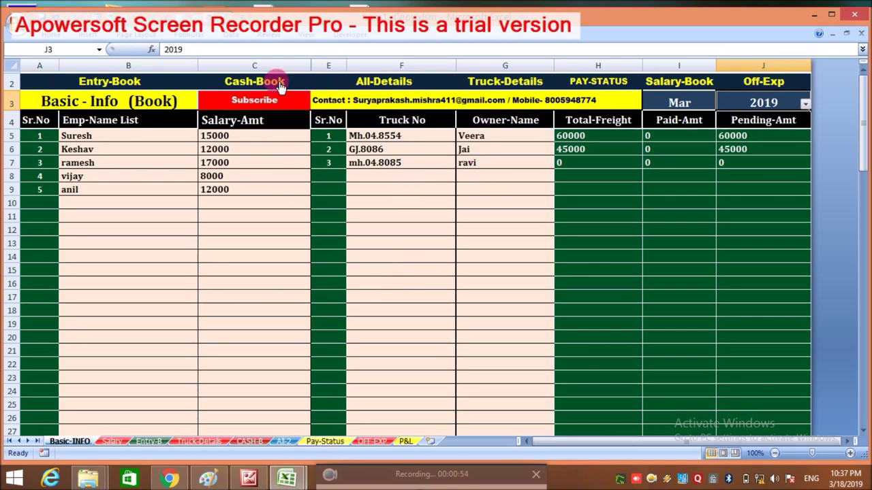
click(127, 81)
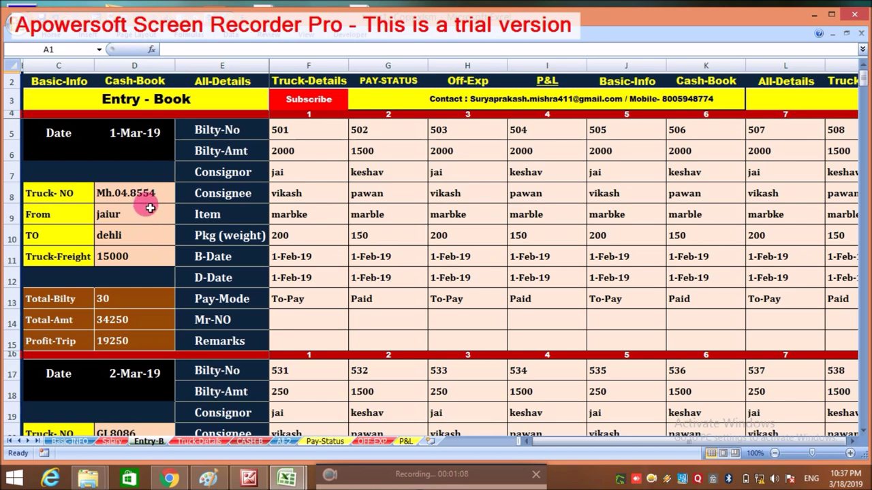
click(141, 195)
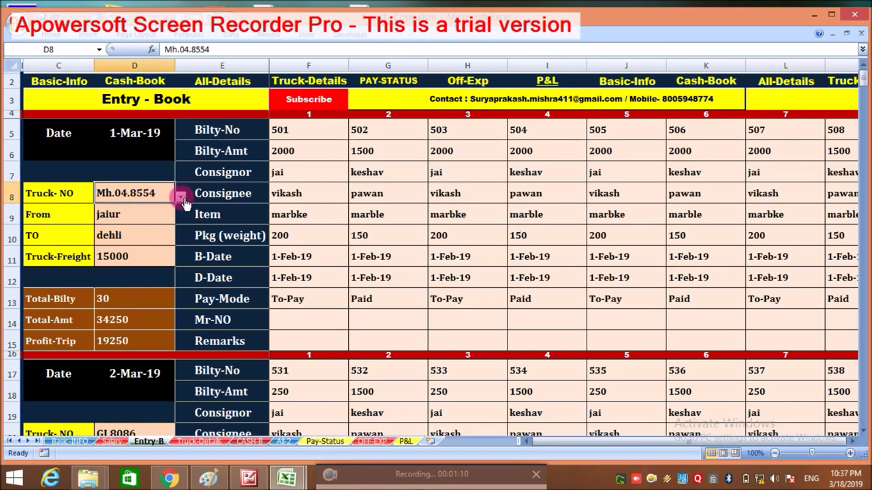
click(182, 198)
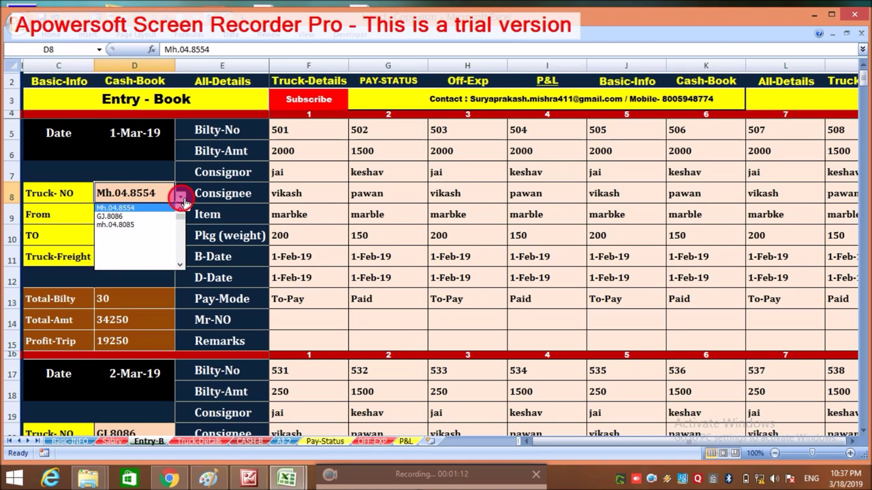
click(156, 207)
click(154, 220)
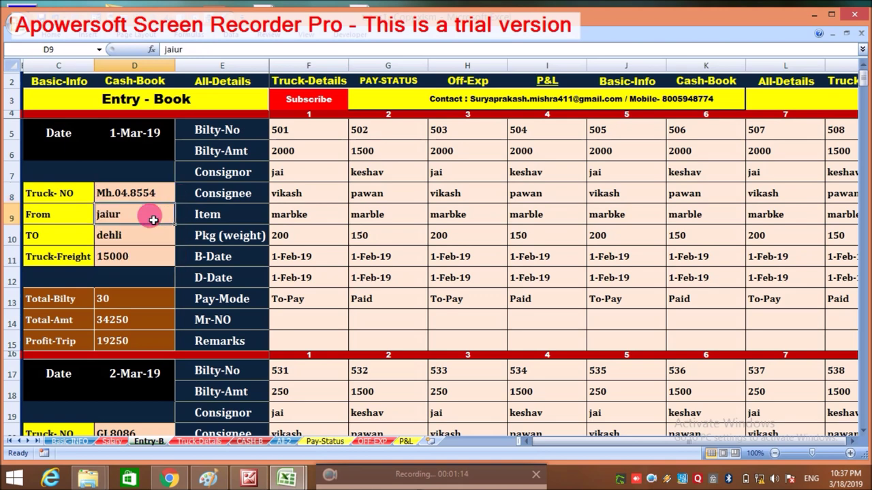
click(149, 237)
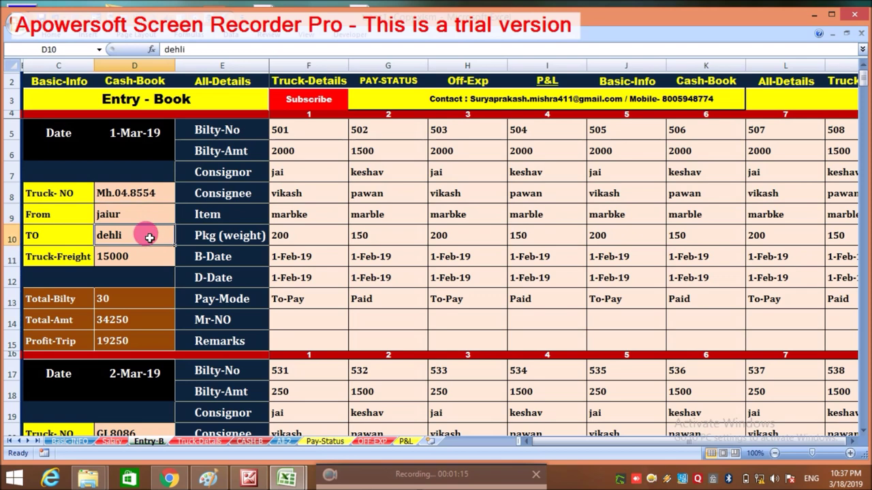
click(146, 261)
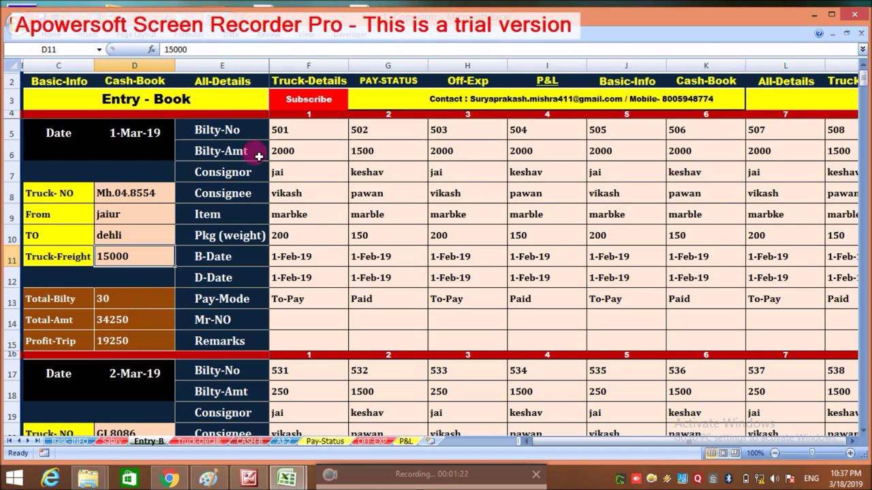
click(309, 134)
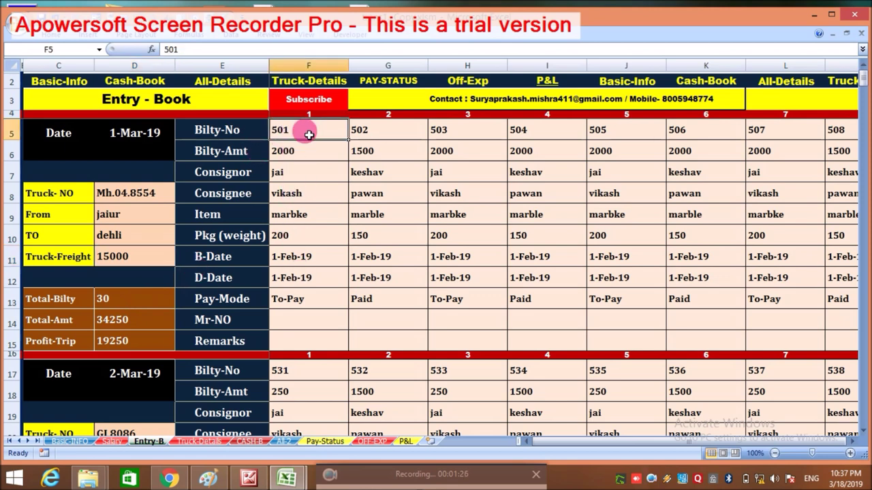
key(Down)
key(Down)
key(Down)
key(Down)
key(Down)
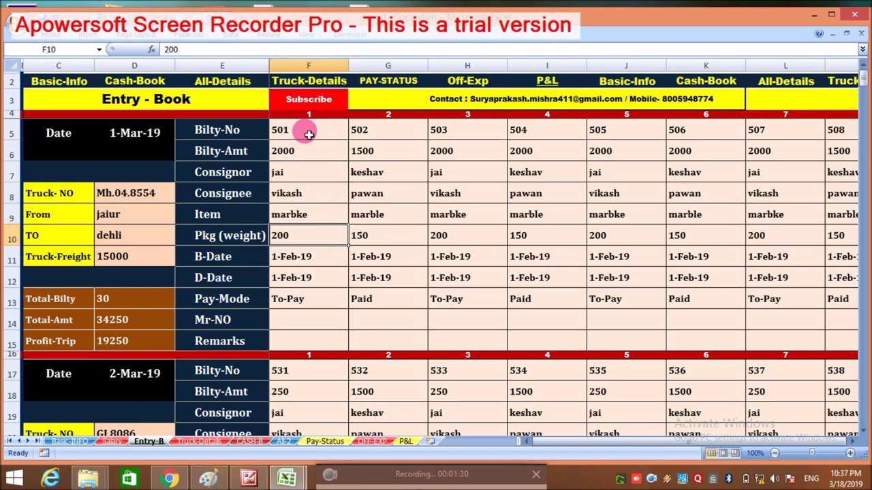
key(Down)
key(Down)
key(Down)
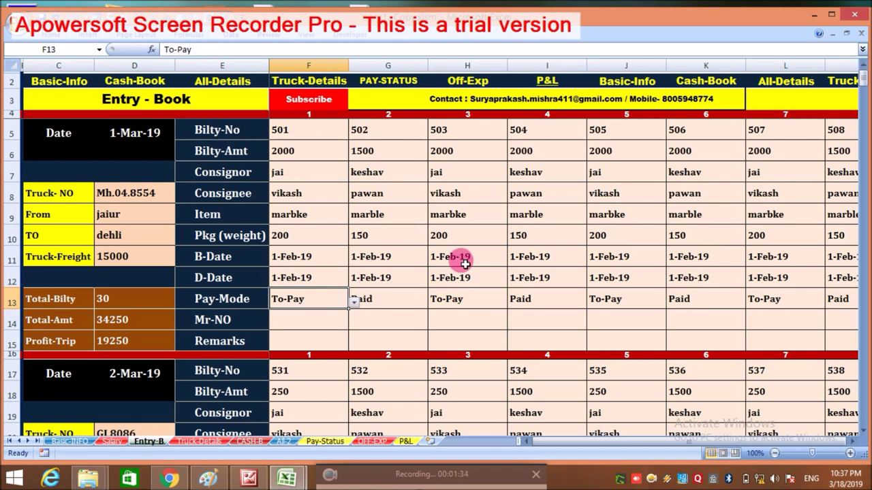
click(354, 303)
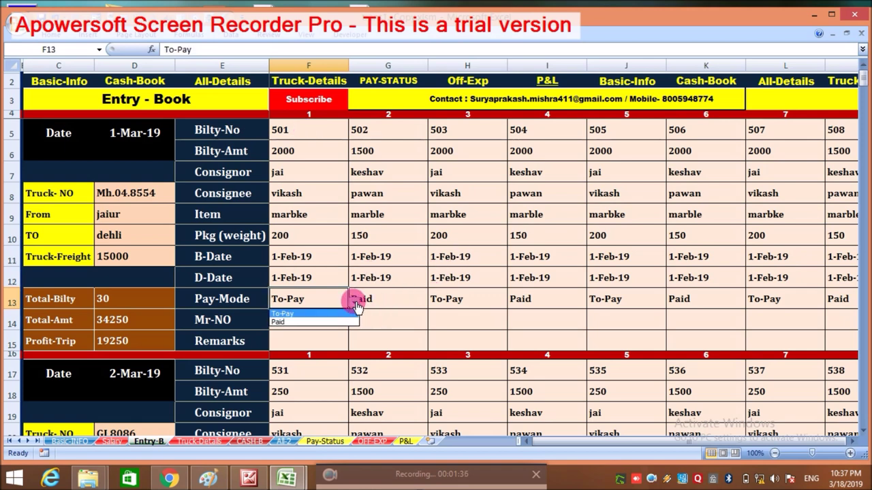
click(355, 303)
click(355, 303)
click(355, 303)
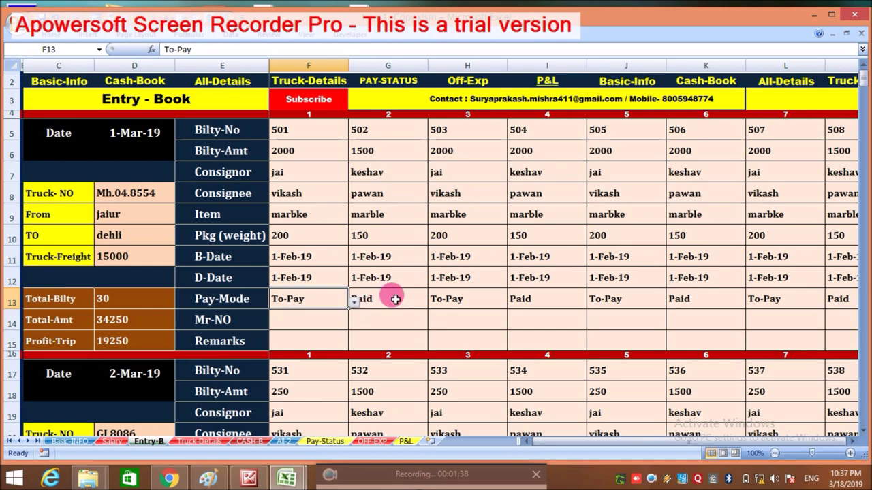
click(395, 299)
click(323, 302)
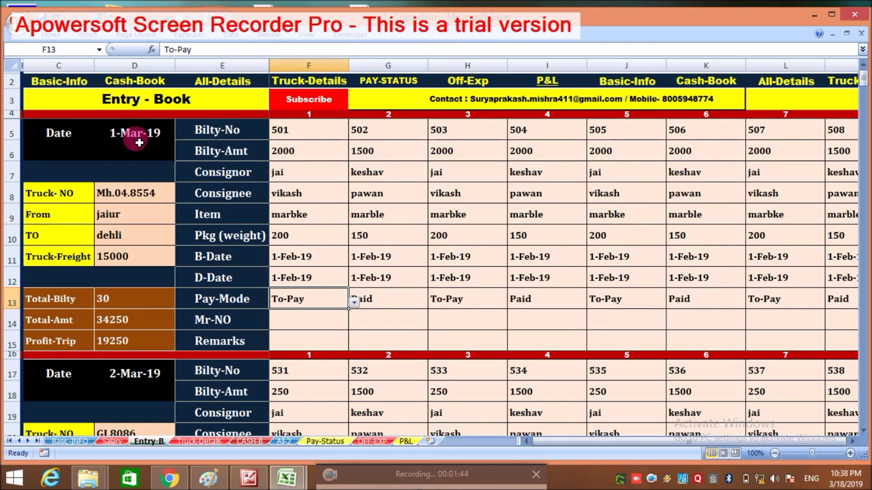
click(139, 143)
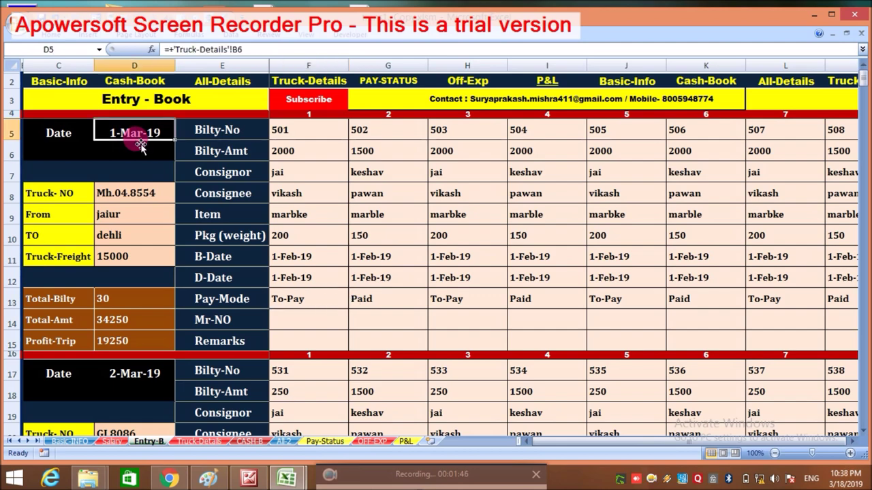
key(Down)
key(Down)
key(Down)
key(Down)
key(Down)
key(Down)
key(Down)
key(Down)
key(Down)
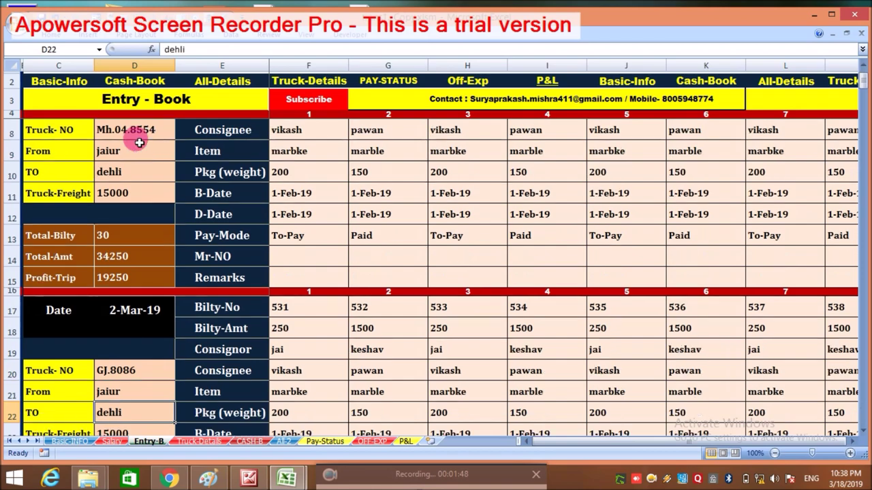
key(Down)
key(Down)
key(Down)
key(Down)
key(Down)
key(Down)
key(Down)
key(Down)
key(Down)
key(Down)
key(Down)
key(Down)
key(Up)
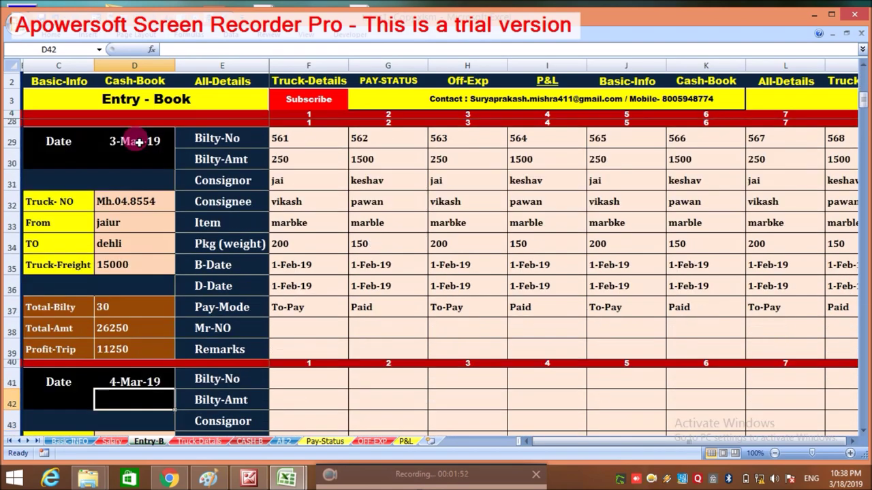
key(Up)
key(Up)
key(Up)
key(Up)
key(Up)
key(Up)
key(Up)
key(Up)
key(Up)
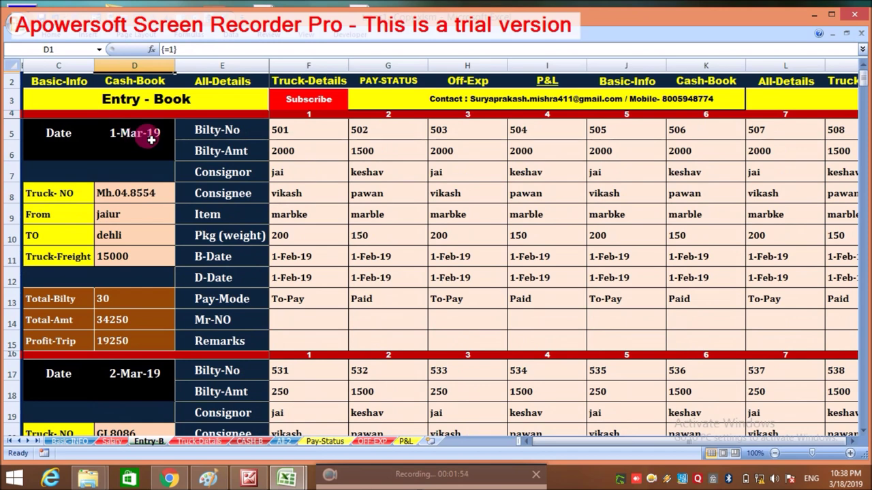
click(150, 138)
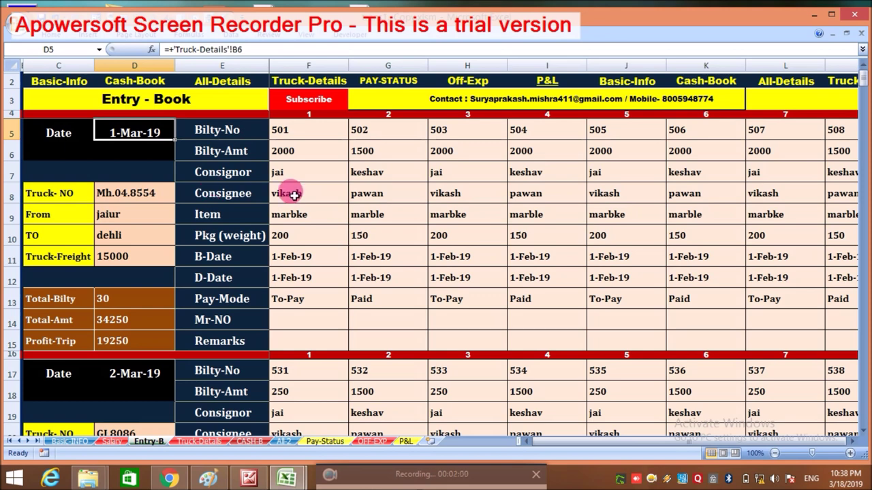
click(300, 133)
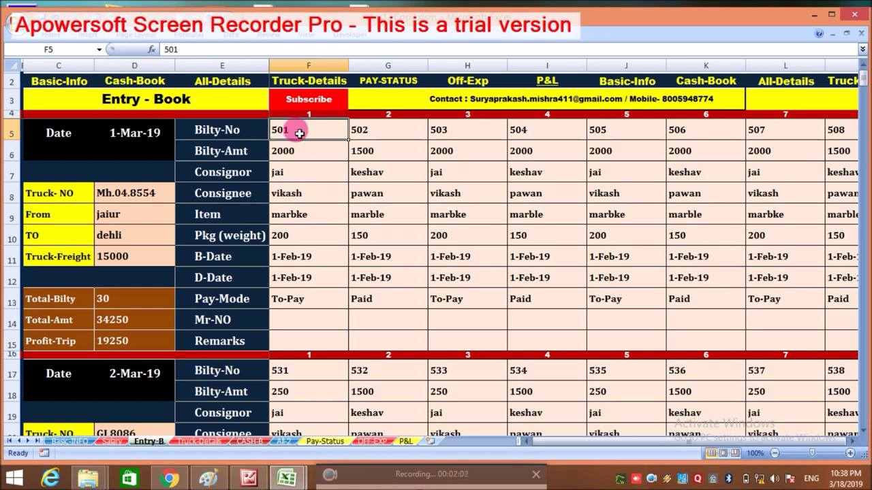
key(Down)
key(Down)
key(Down)
key(Down)
key(Down)
key(Down)
key(Down)
key(Down)
key(Down)
click(300, 133)
key(shift+Down)
key(shift+Down)
key(shift+Down)
key(shift+Down)
key(shift+Down)
key(shift+Down)
key(shift+Down)
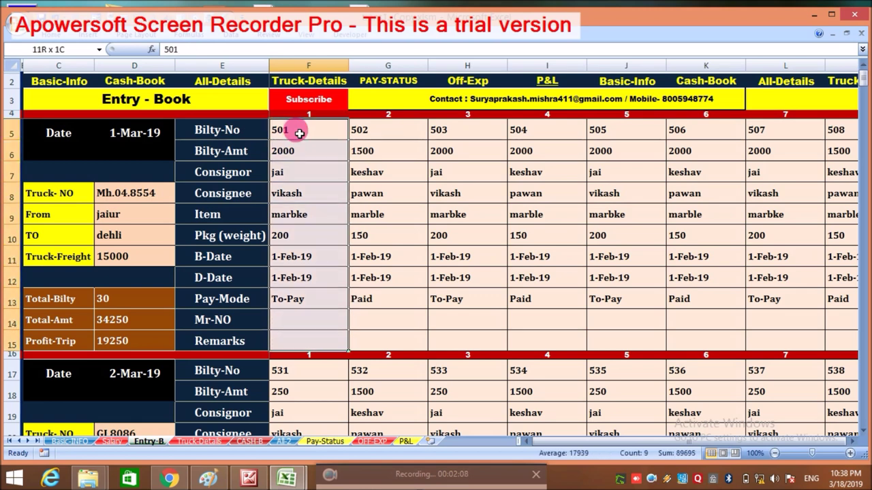
click(377, 137)
key(shift+Down)
key(shift+Down)
key(shift+Down)
key(shift+Down)
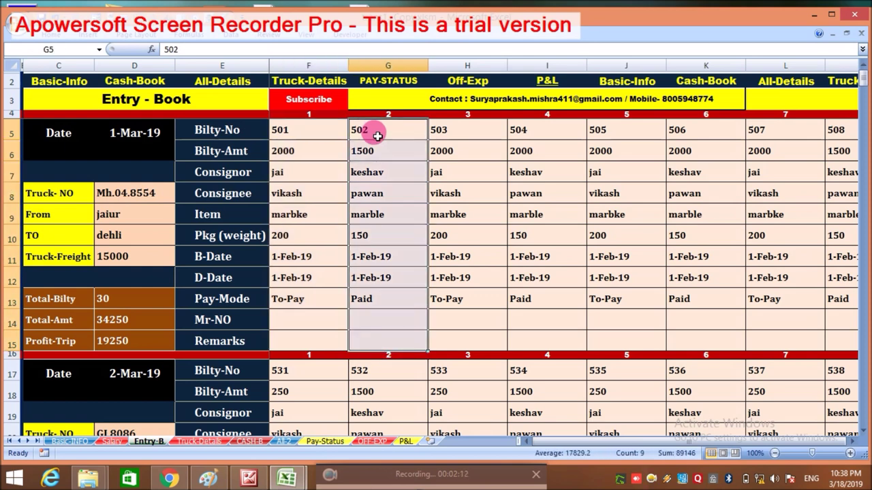
click(460, 136)
key(shift+Down)
key(shift+Down)
key(shift+Down)
key(shift+Down)
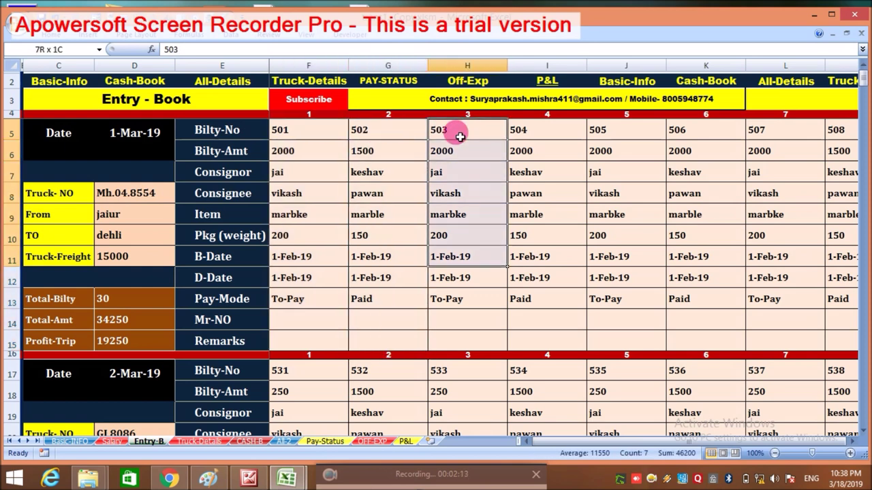
key(shift+Down)
key(shift+Down)
key(shift+Down)
key(shift+Down)
key(Right)
key(Right)
key(Right)
key(Right)
key(Right)
key(Right)
key(Right)
key(Right)
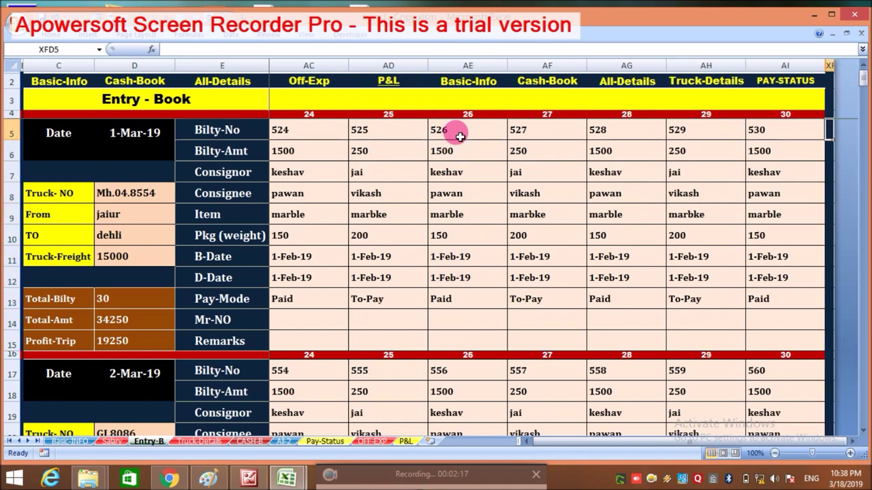
key(Left)
key(Left)
key(Left)
key(Left)
key(Left)
key(Left)
key(Left)
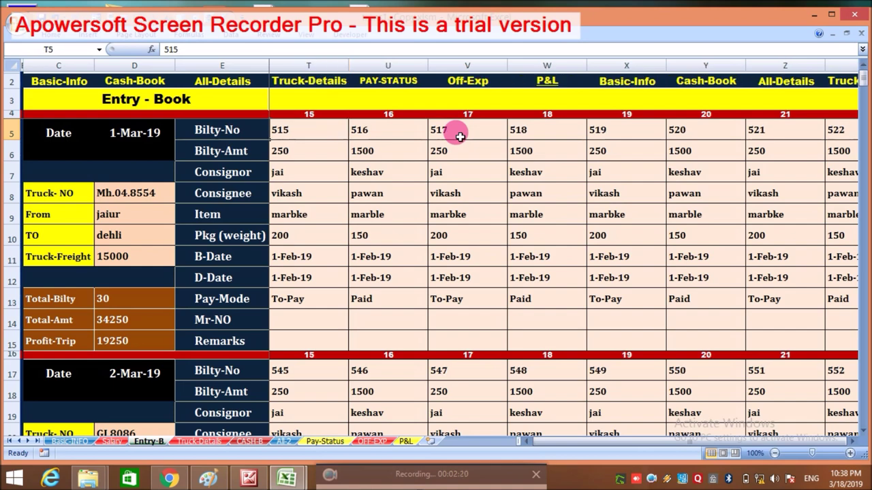
key(Left)
key(Left)
key(Left)
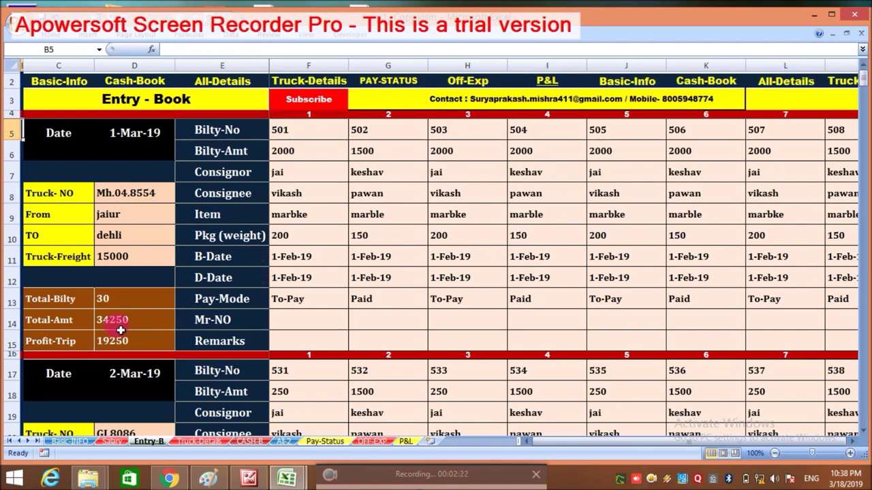
click(124, 300)
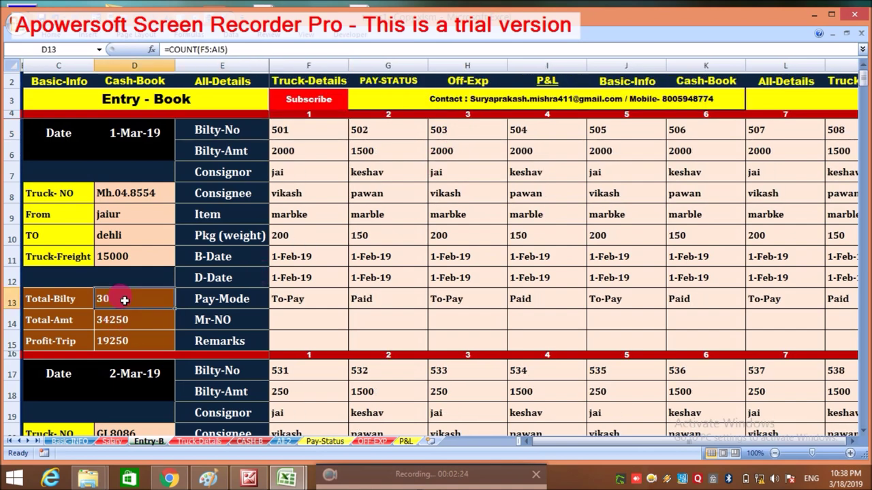
click(143, 327)
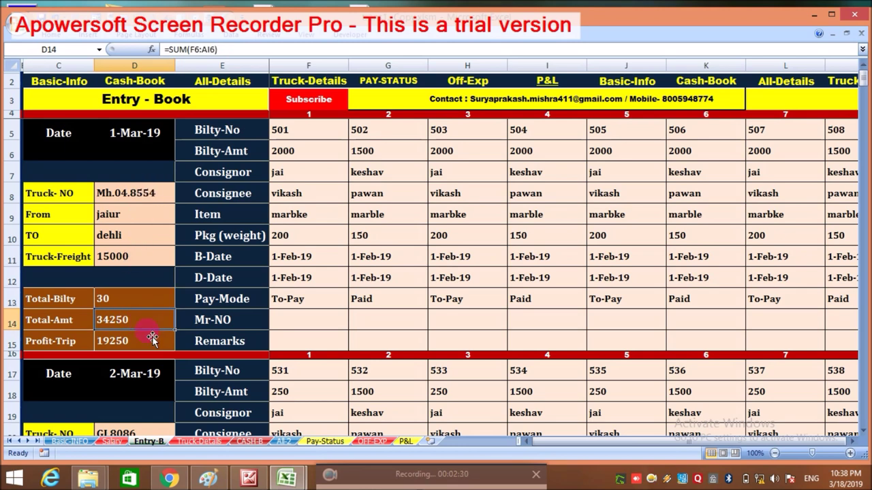
click(149, 343)
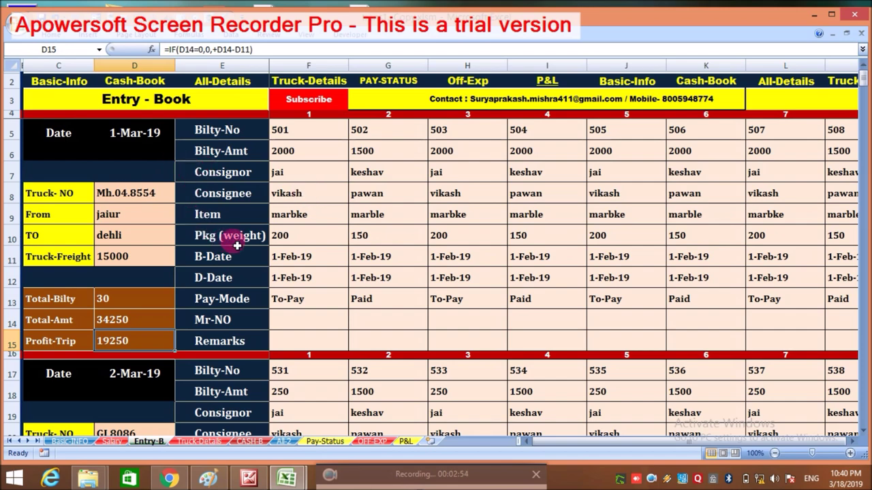
key(Down)
key(Down)
key(Down)
key(Down)
key(Down)
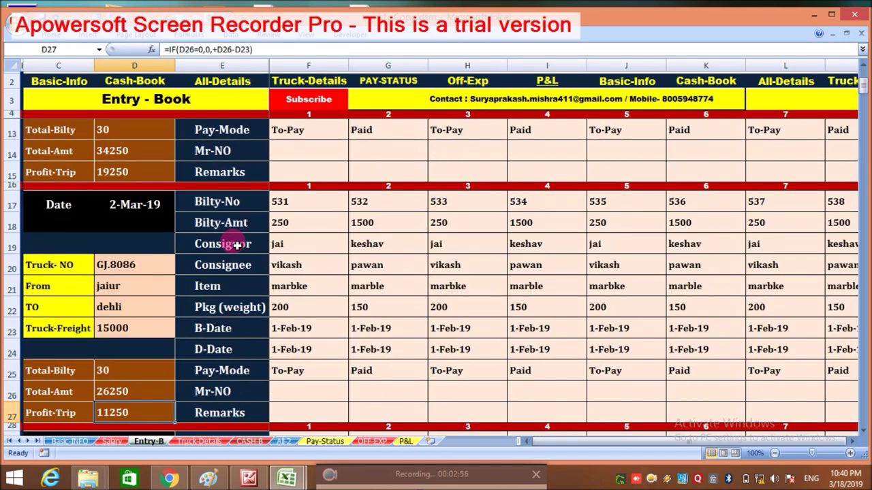
key(Down)
key(Down)
key(Down)
key(Down)
key(Down)
key(Down)
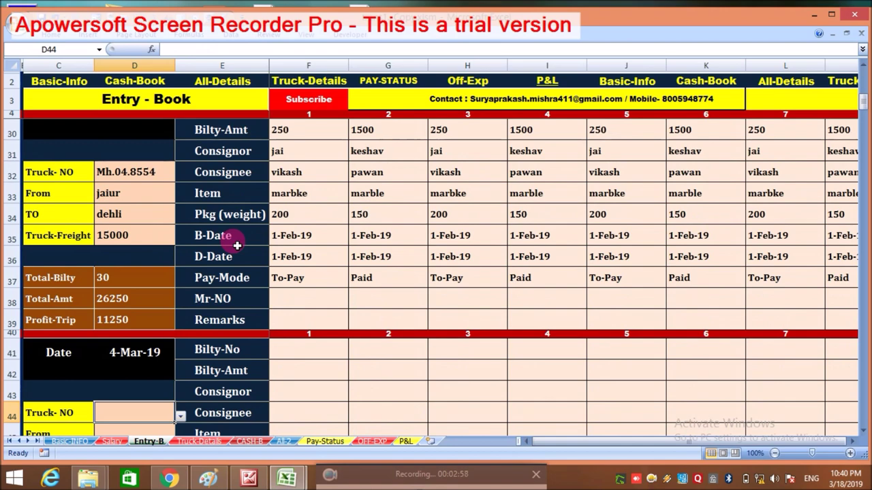
Step through the bilty 501 and 502 entries, then jump to the Cash-Book sheet.
key(Up)
key(Up)
key(Up)
key(Up)
key(Up)
key(Up)
key(ctrl+Home)
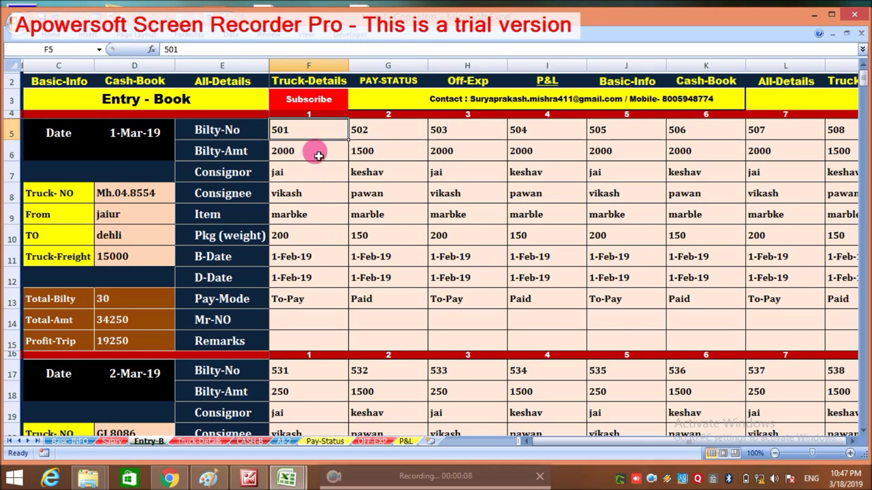
key(shift+Down)
key(shift+Down)
key(shift+Down)
key(shift+Down)
key(shift+Down)
click(367, 137)
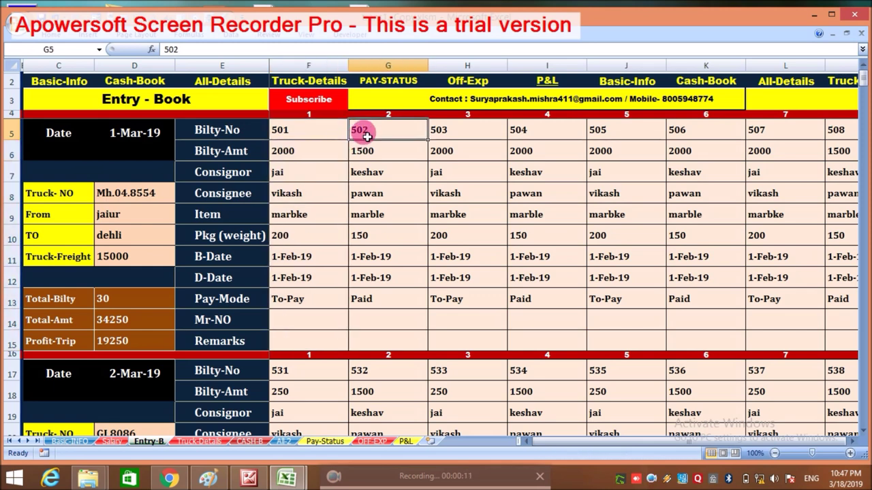
key(shift+Down)
key(shift+Down)
key(shift+Down)
key(shift+Down)
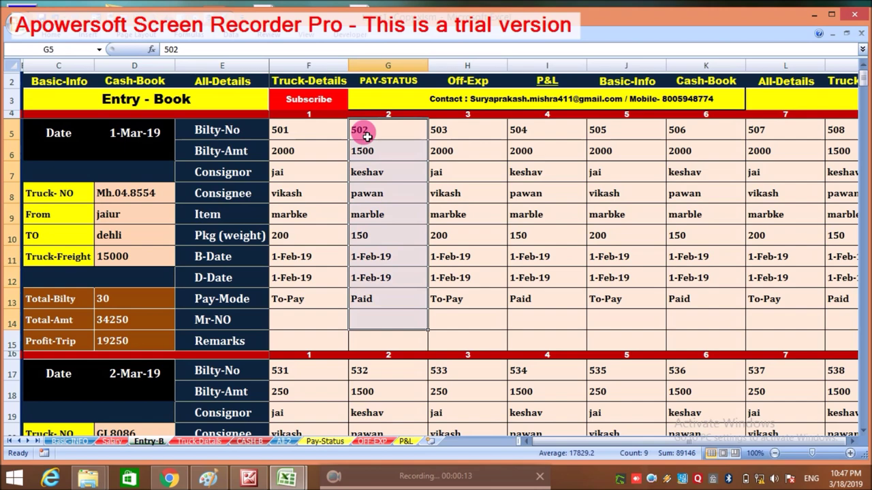
key(Right)
key(Right)
key(Right)
key(Right)
key(Right)
key(Right)
key(Right)
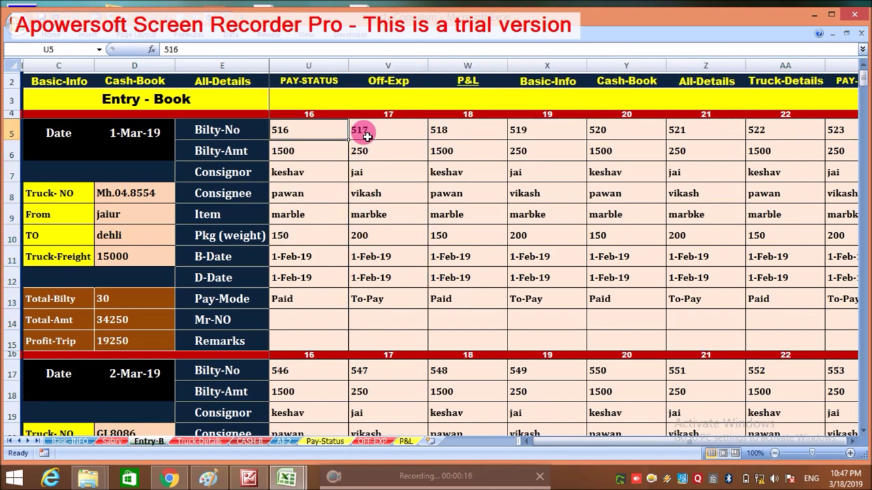
key(Home)
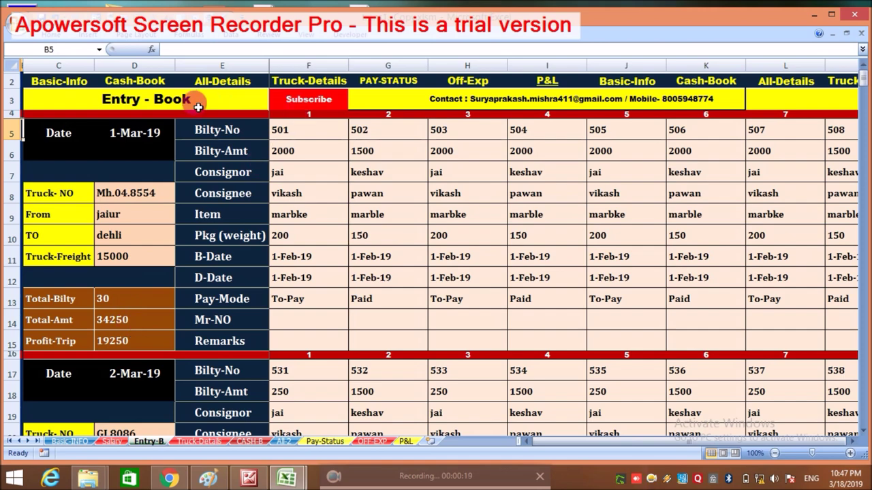
click(140, 84)
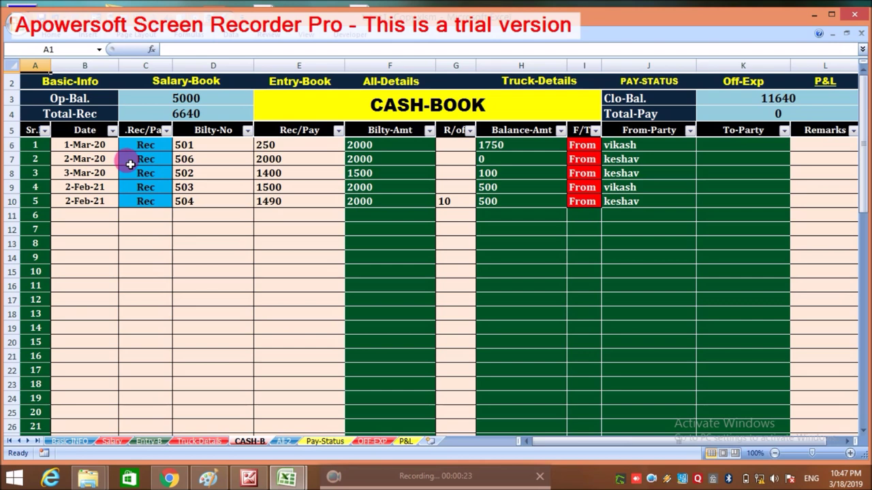
Clear the first Cash-Book entry's Rec/Pay value, bilty number 501 and 250 amount.
click(102, 150)
key(Right)
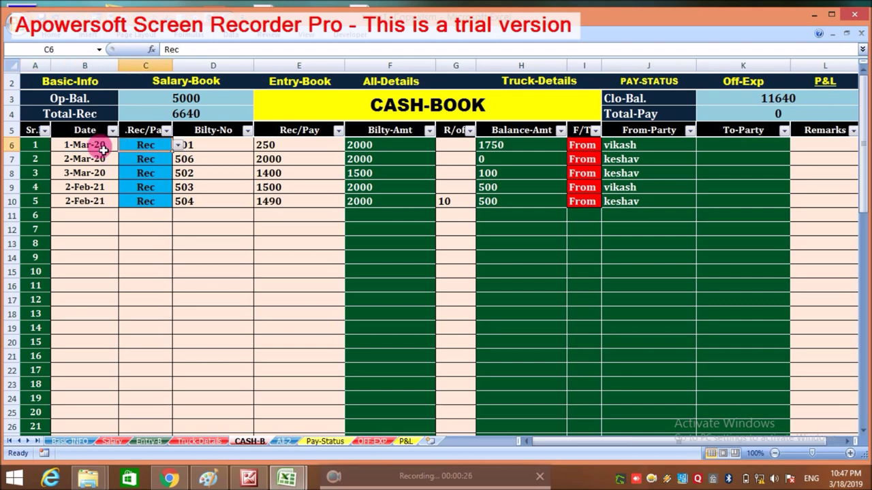
click(179, 145)
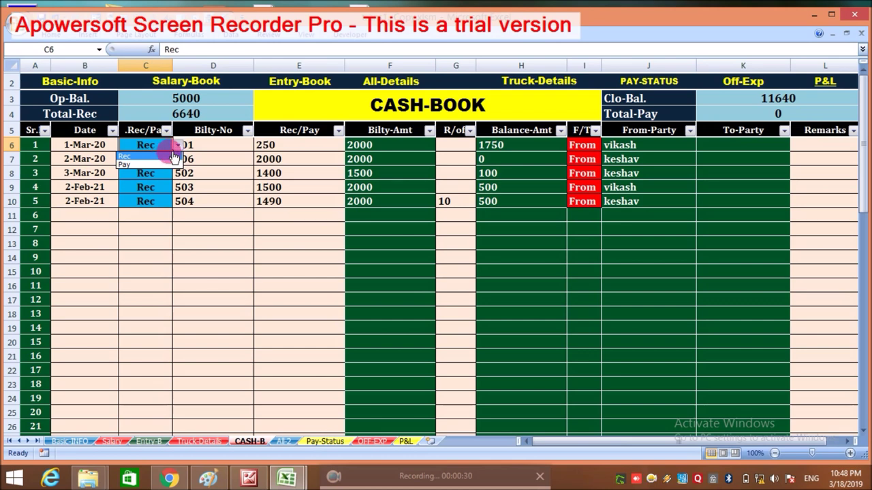
click(175, 155)
click(210, 144)
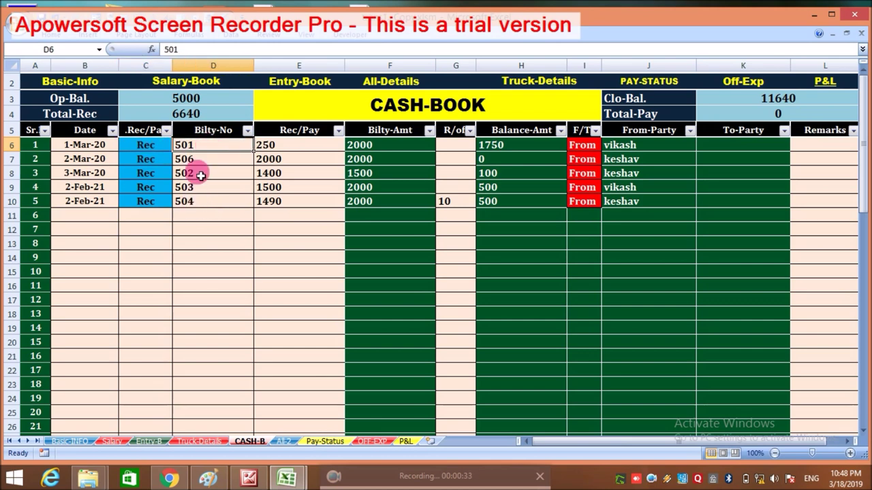
key(Delete)
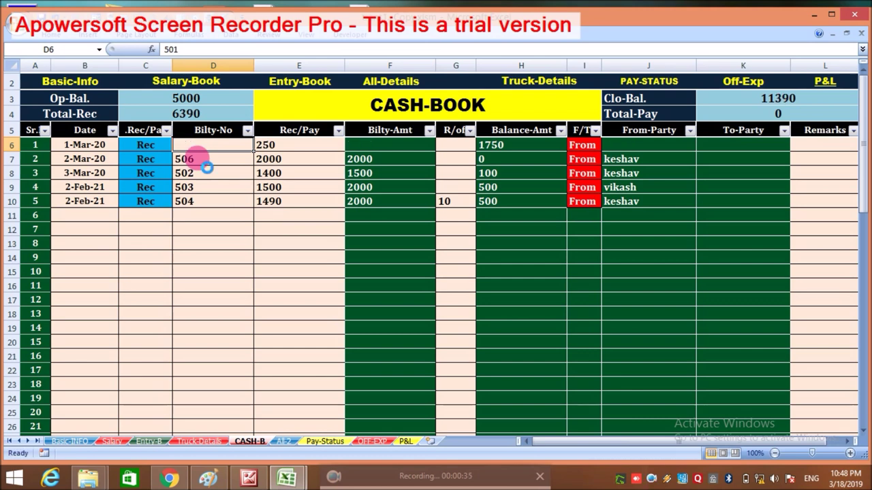
key(Left)
key(Delete)
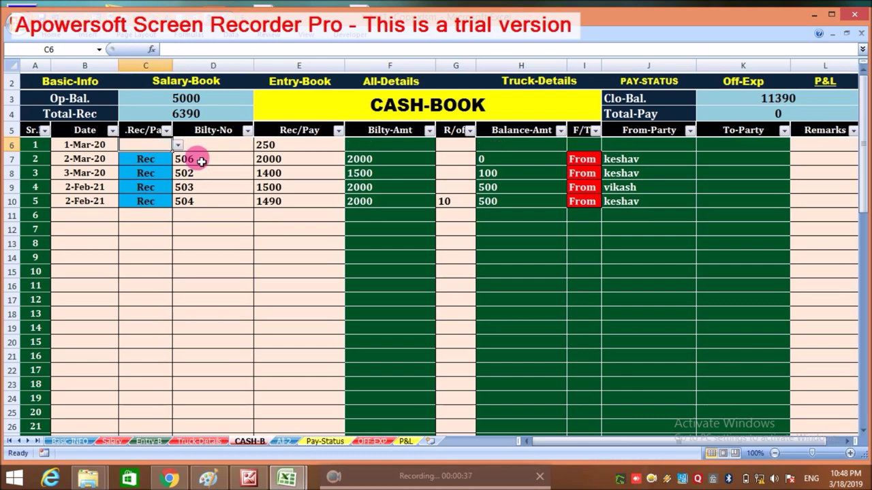
key(Right)
key(Right)
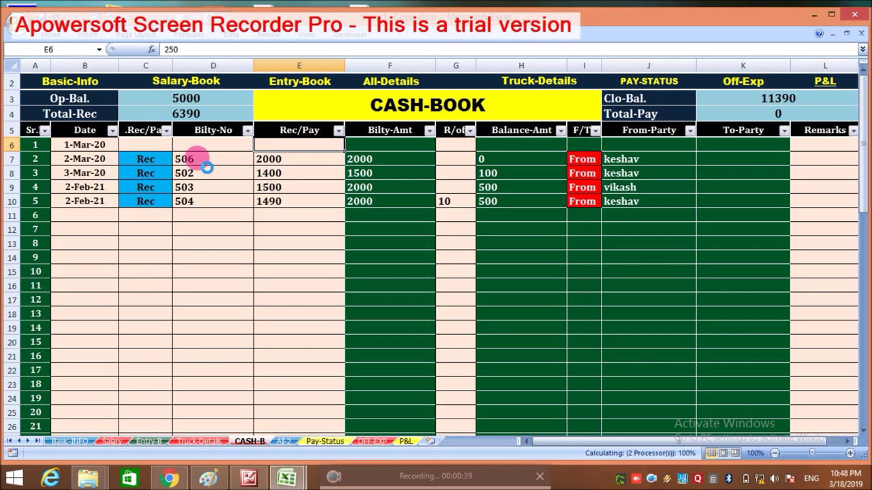
key(Delete)
Set the first entry to Rec with bilty number 505.
click(169, 146)
click(176, 146)
click(151, 154)
click(217, 146)
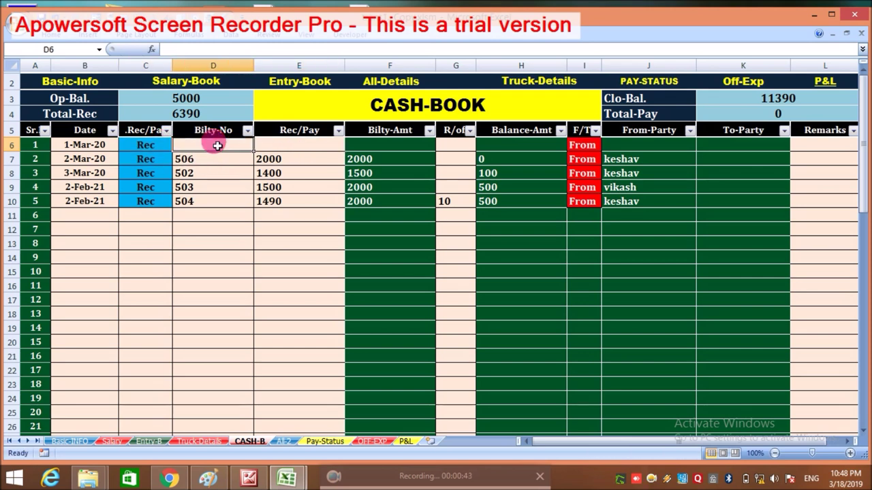
text(5)
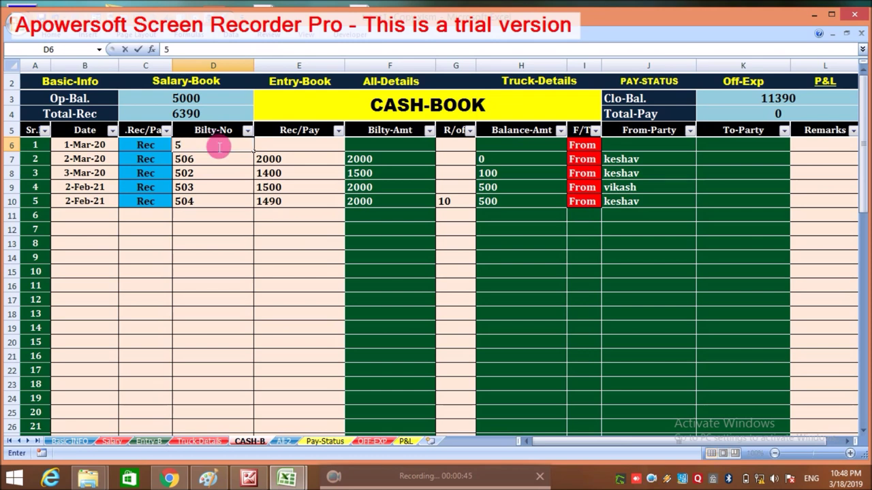
text(05)
key(Tab)
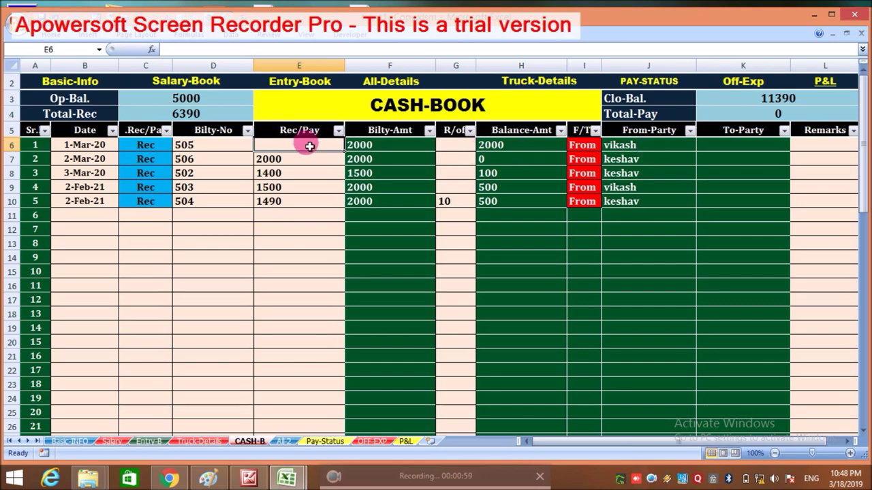
Enter 1800 received and a 200 round-off, leaving bilty 505's balance at 0.
text(1800)
key(Tab)
key(Tab)
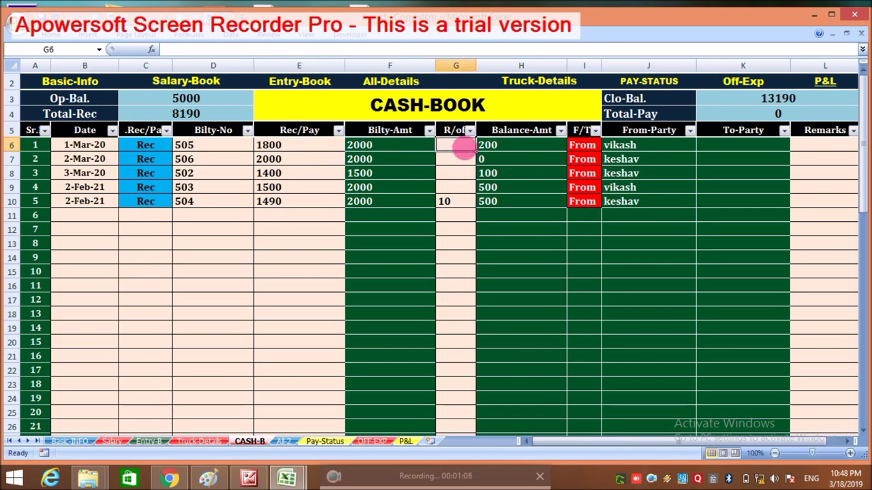
text(200)
key(Tab)
key(Tab)
key(Tab)
key(Tab)
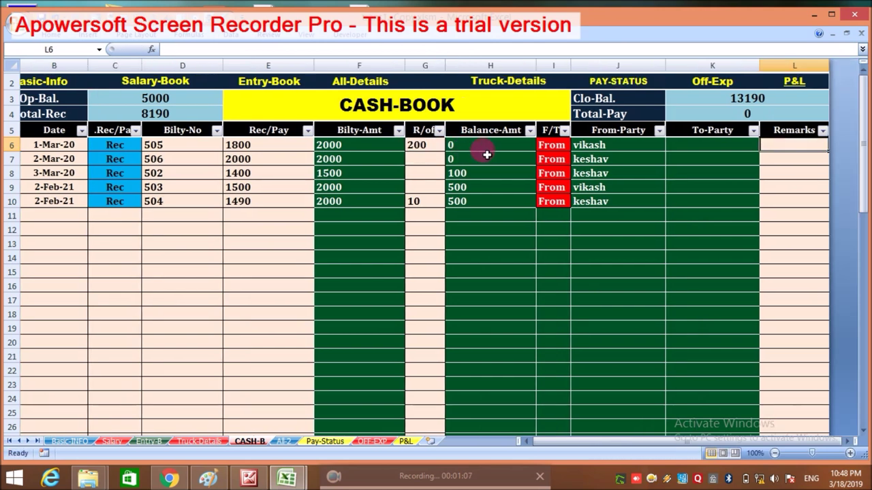
key(Left)
key(Left)
key(Left)
key(Left)
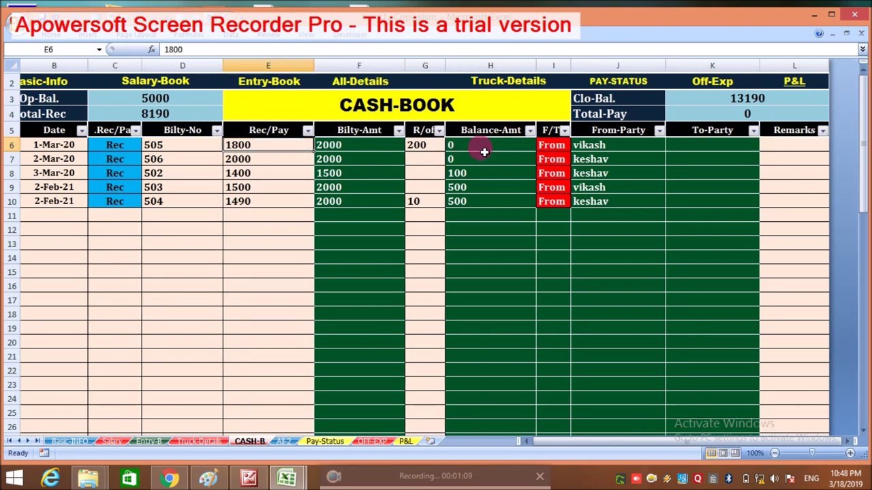
key(Left)
key(Left)
key(Left)
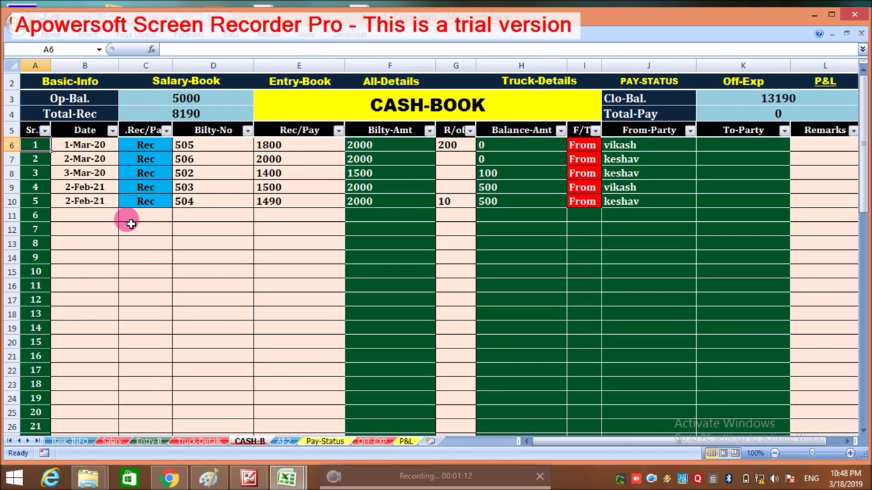
click(111, 216)
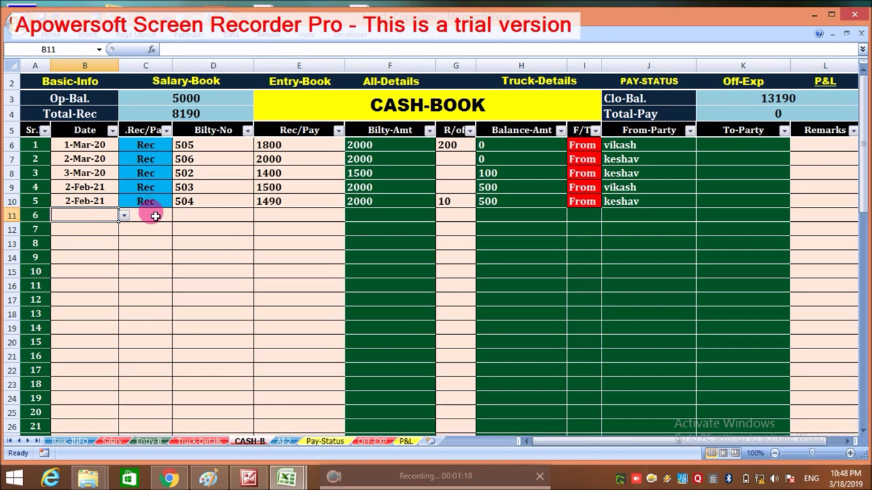
Date the new Cash-Book row 2-Feb-21 and mark it as Pay.
key(ctrl+d)
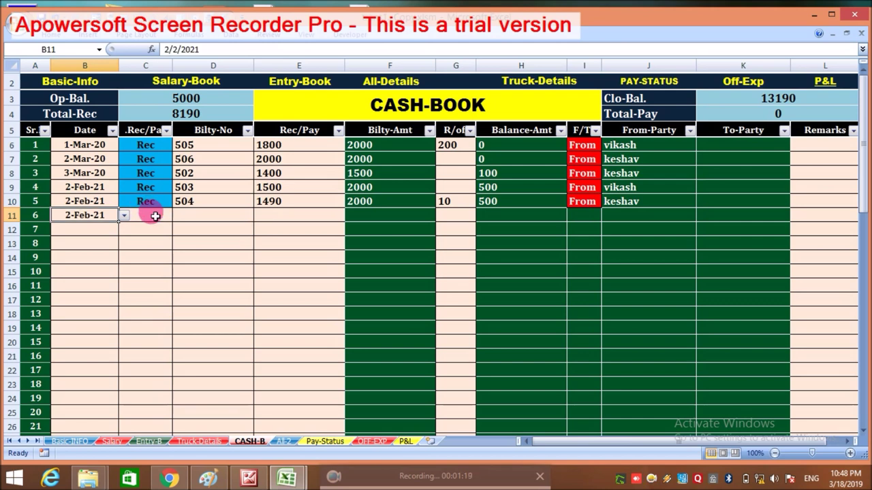
click(155, 217)
click(178, 217)
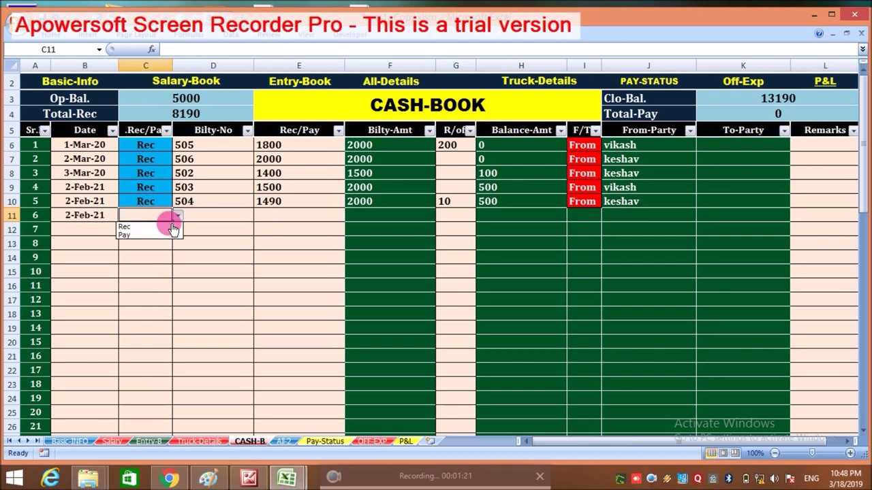
click(159, 235)
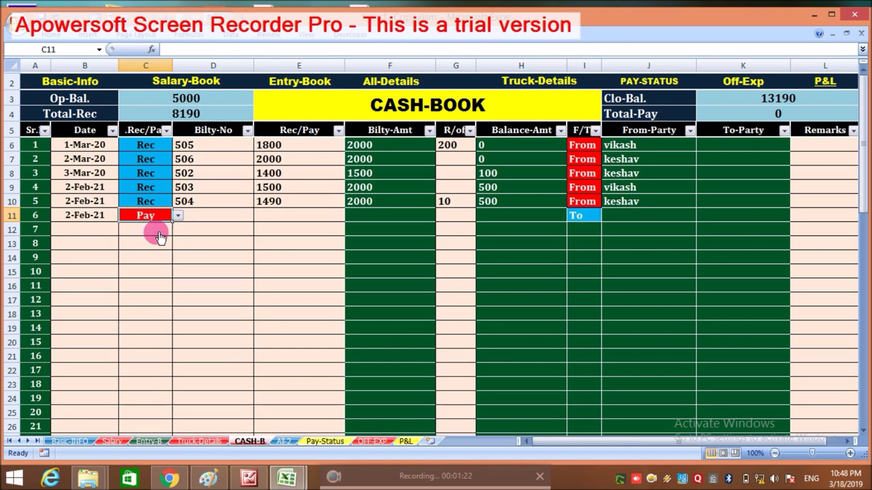
click(204, 220)
text(m)
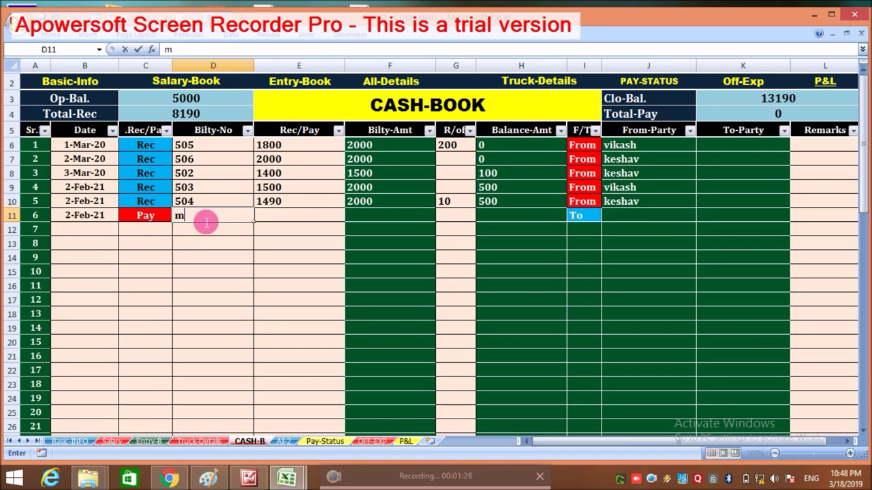
key(ctrl+Return)
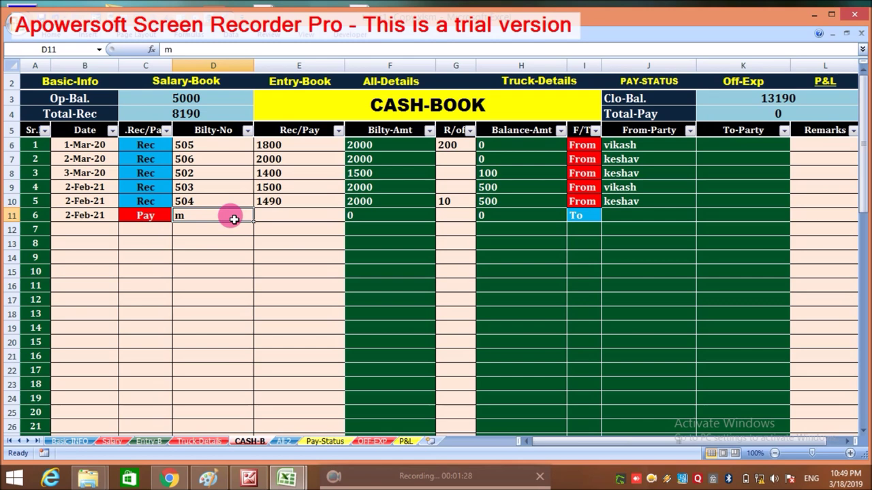
text(m)
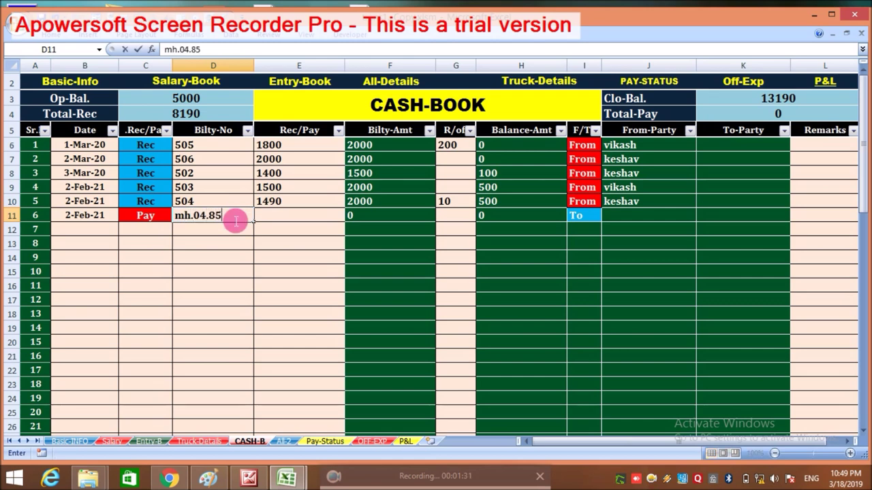
text(54)
key(ctrl+Return)
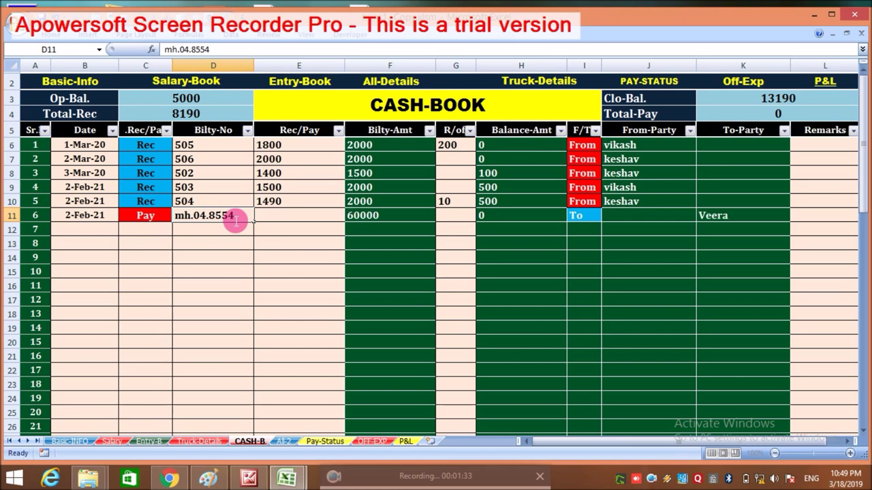
click(327, 218)
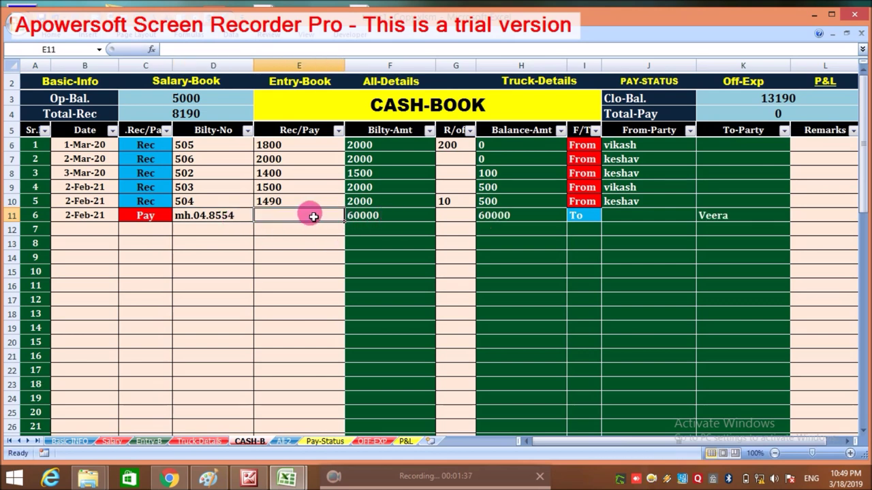
text(20000)
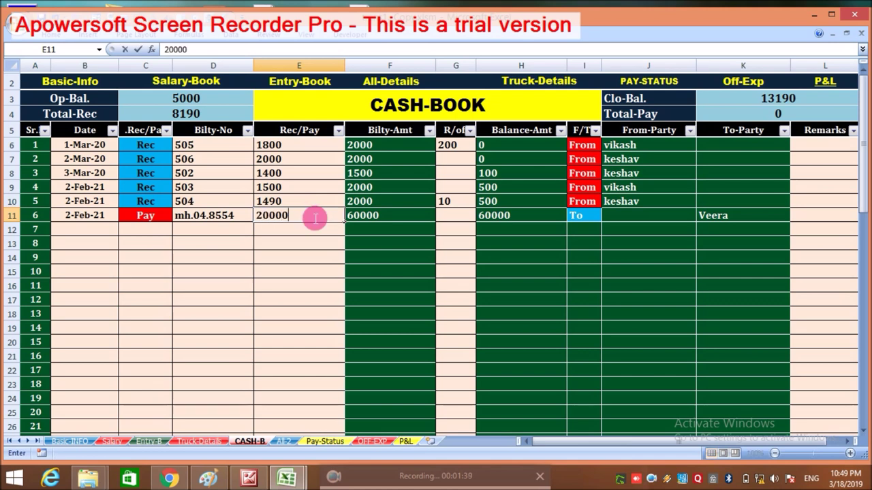
key(Tab)
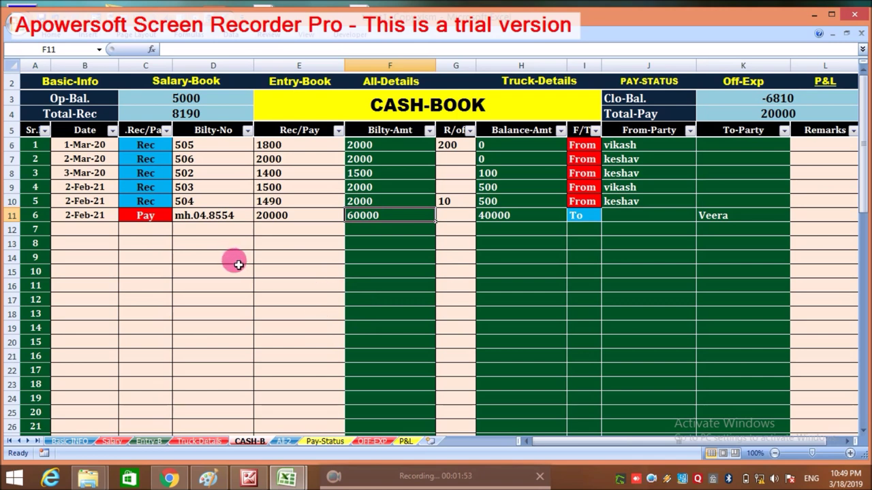
click(534, 83)
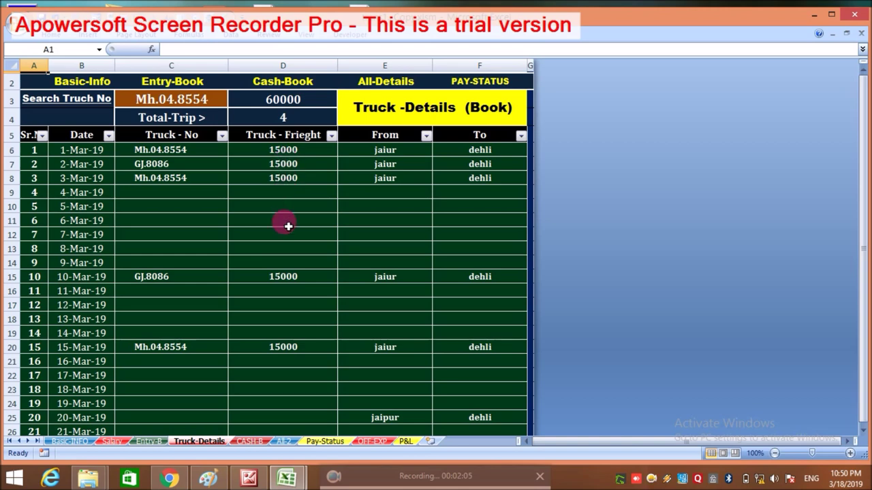
Search truck GJ.8086 and check its trip count and freight total.
click(223, 100)
click(234, 103)
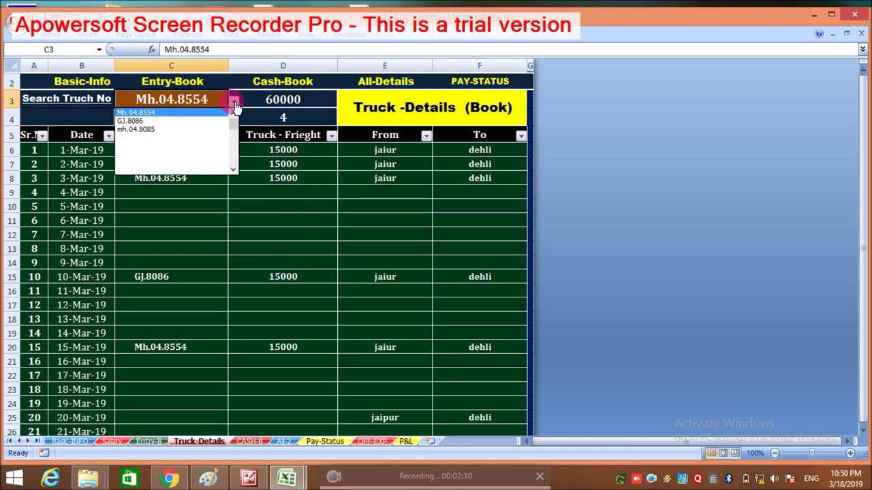
click(187, 122)
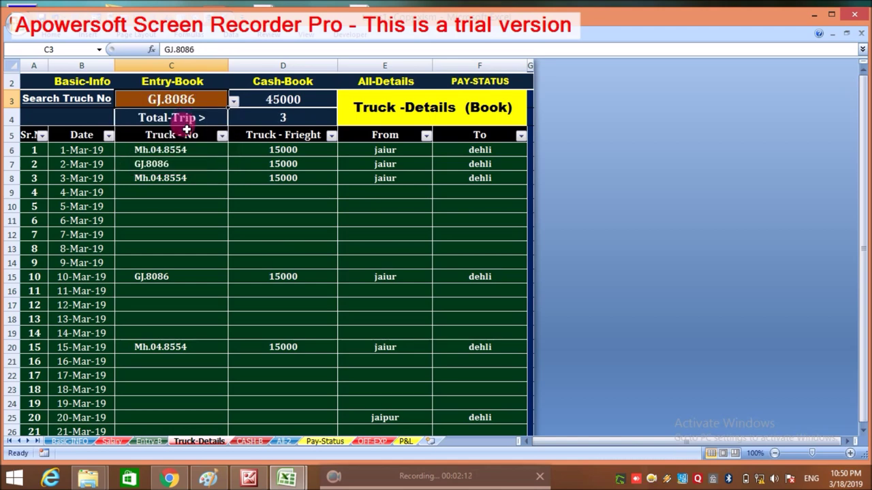
click(304, 118)
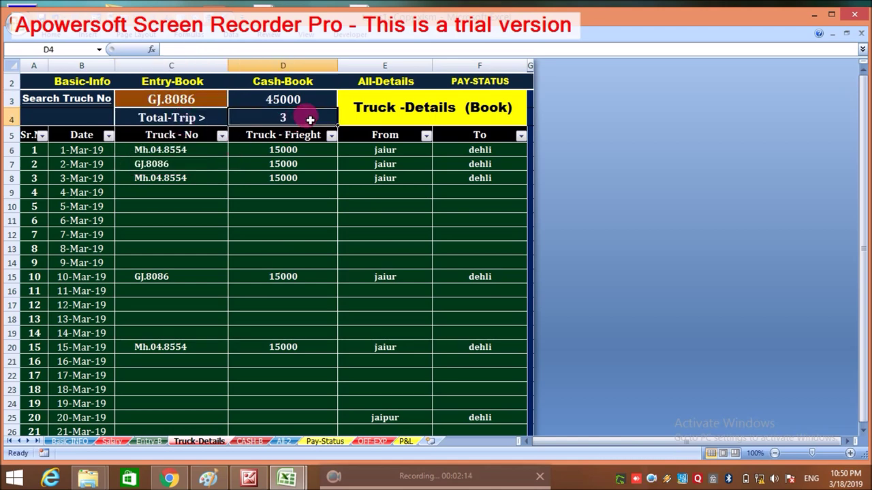
click(320, 103)
Switch the search to Mh.04.8554, check its trips and freight, then open Pay-Status.
click(222, 102)
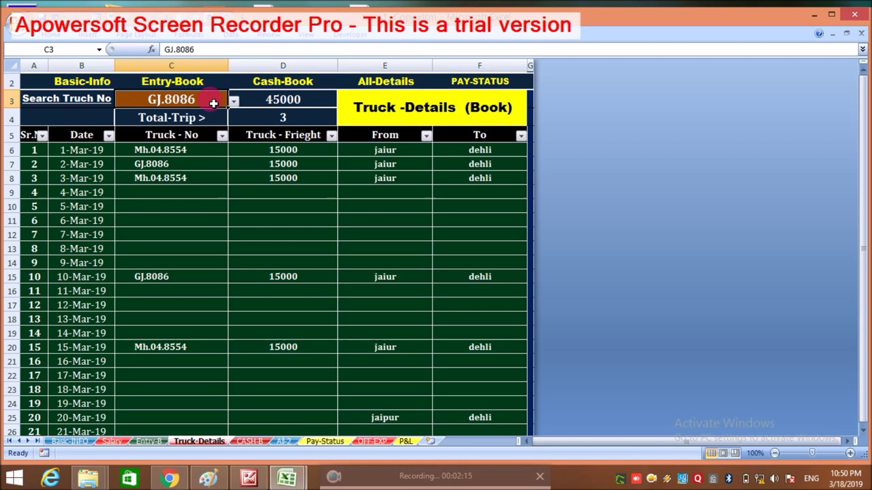
click(234, 104)
click(234, 109)
click(235, 113)
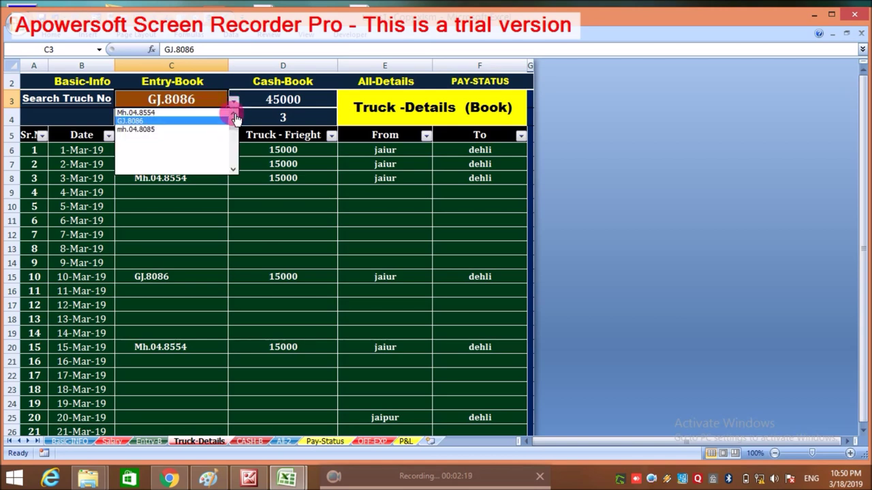
click(194, 118)
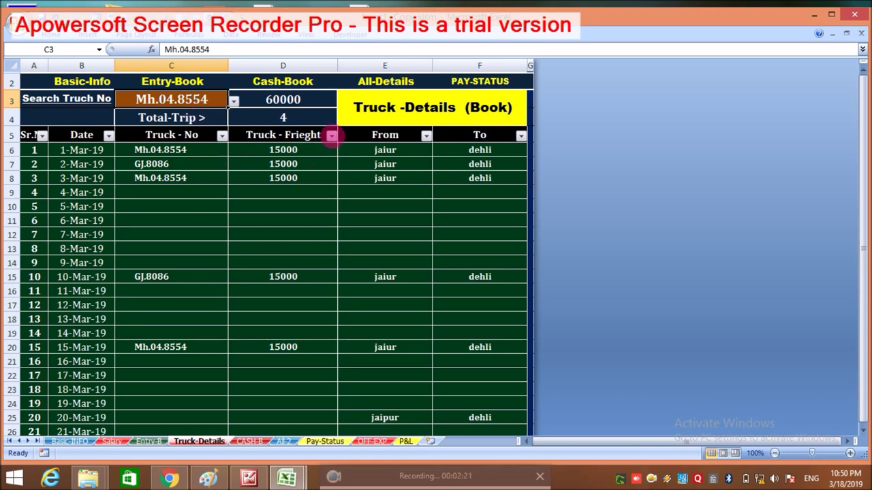
click(310, 124)
click(311, 106)
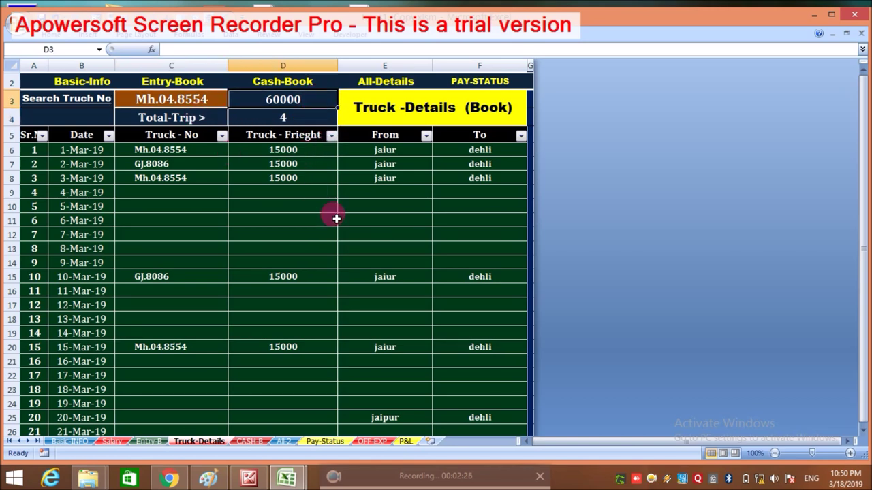
click(494, 84)
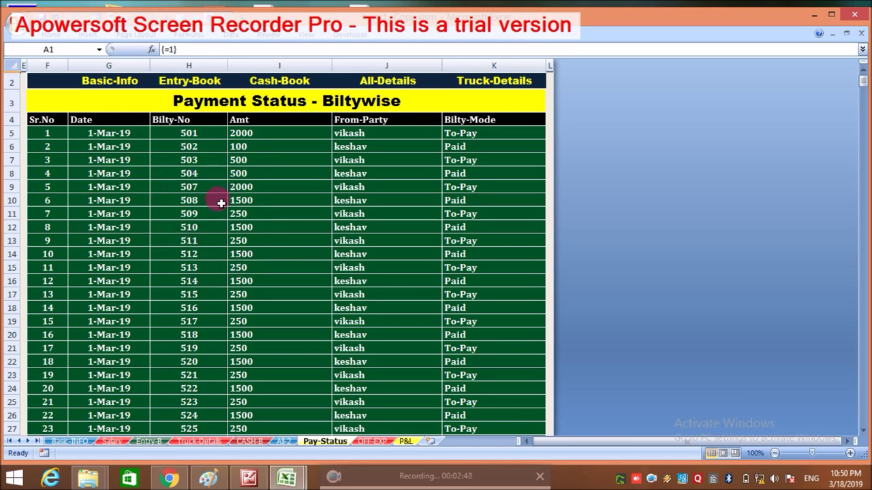
Jump from Pay-Status to the All-Details (BOOK) sheet via its header link.
click(406, 87)
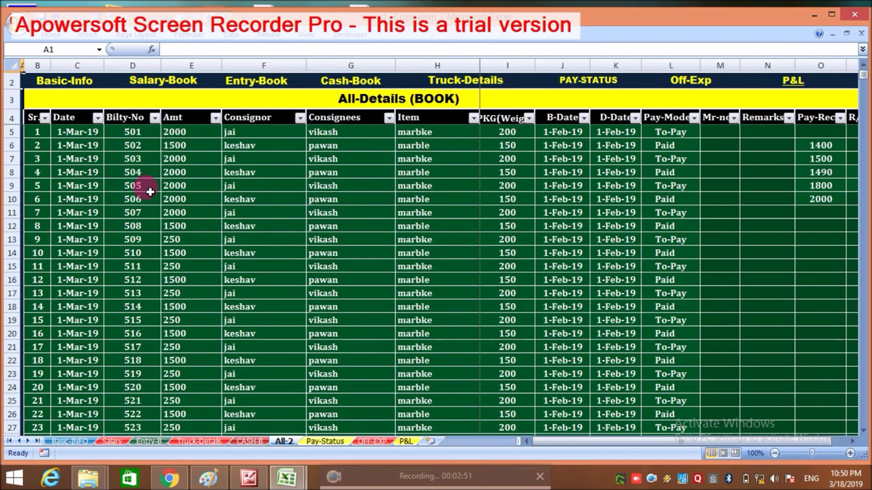
click(49, 136)
key(ctrl+Right)
key(ctrl+Right)
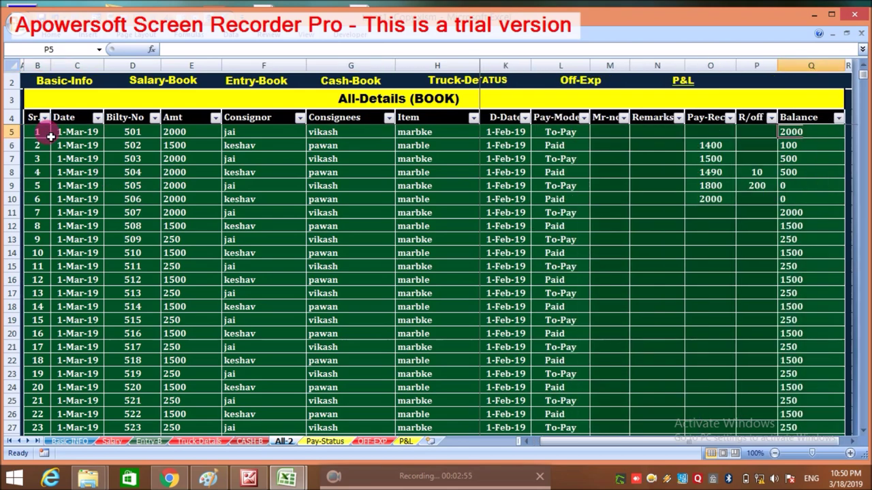
key(Home)
key(Right)
key(Right)
key(Right)
key(Down)
key(Down)
key(Down)
key(Down)
key(Down)
key(Down)
key(Down)
key(Down)
key(Down)
key(Down)
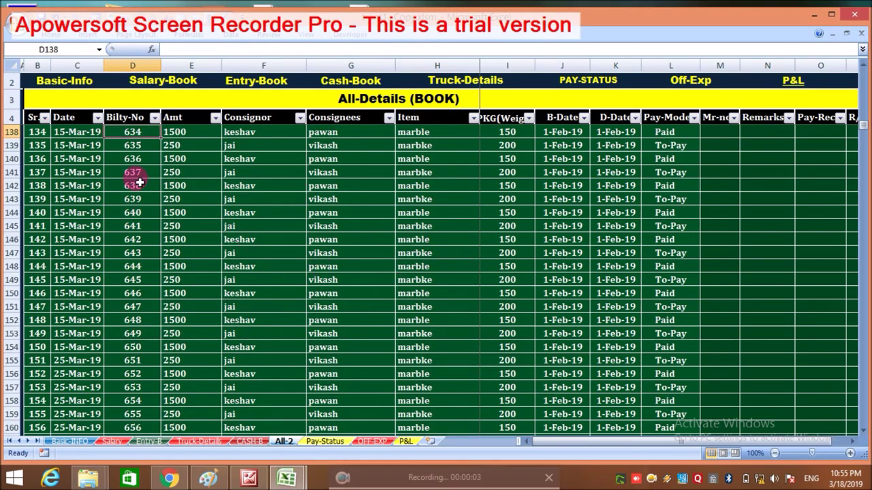
key(Up)
key(Up)
key(Up)
key(Up)
key(Up)
key(Up)
key(Up)
key(Up)
key(Up)
key(Up)
key(Up)
key(Up)
key(Up)
key(Up)
key(Up)
key(Up)
key(Up)
key(Up)
key(Up)
key(Up)
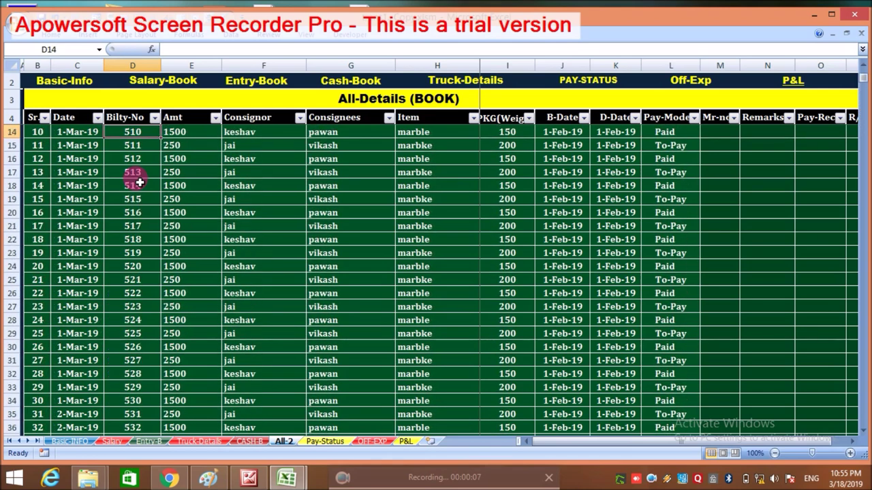
key(Up)
key(Up)
key(Up)
key(Up)
key(Up)
key(Up)
click(182, 82)
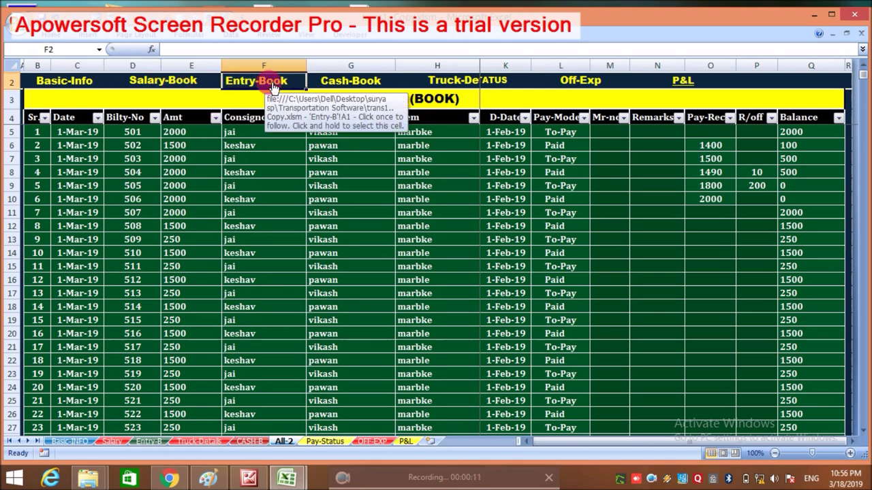
Change Entry-Book's second Bilty-No from 502 to 501 and view it in All-Details.
click(271, 83)
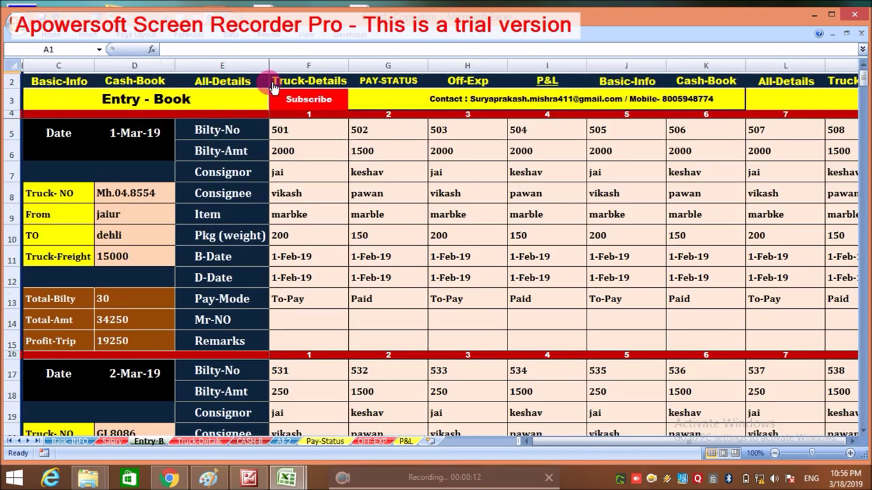
click(309, 142)
click(368, 135)
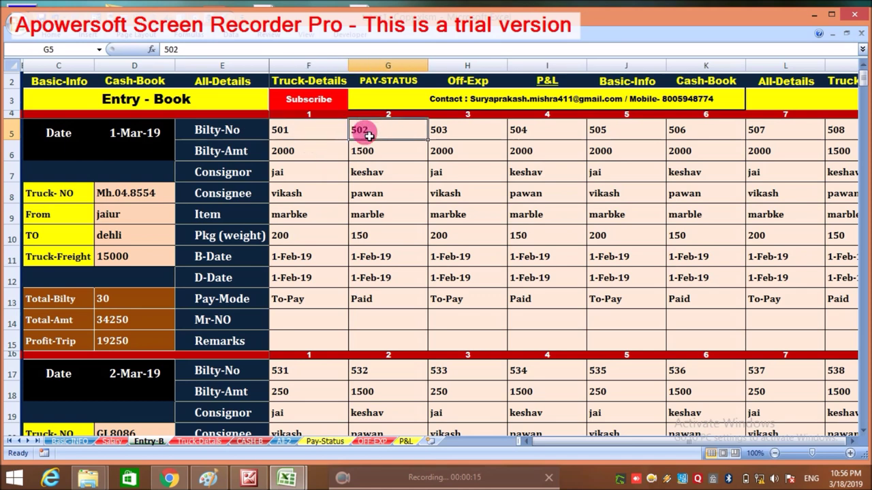
text(50)
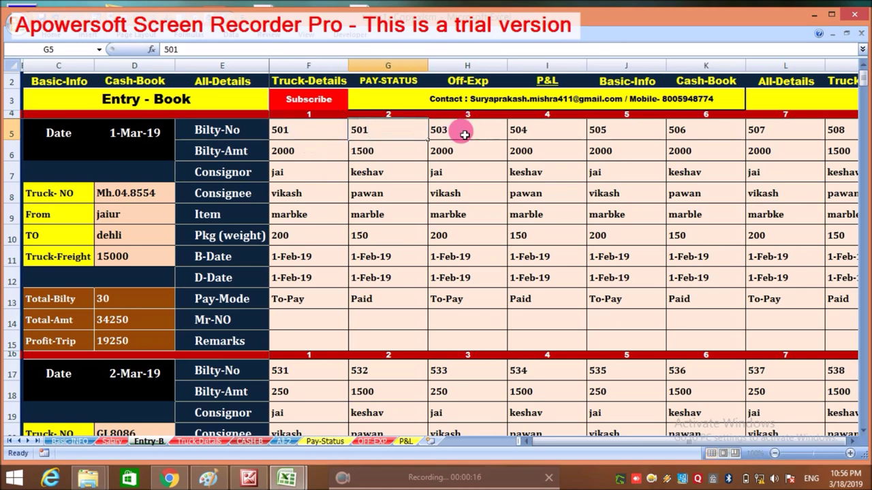
click(465, 134)
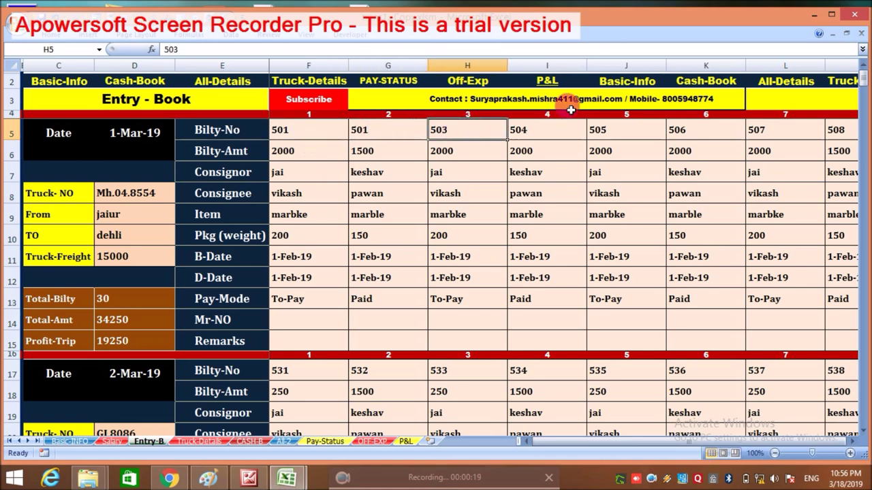
click(232, 81)
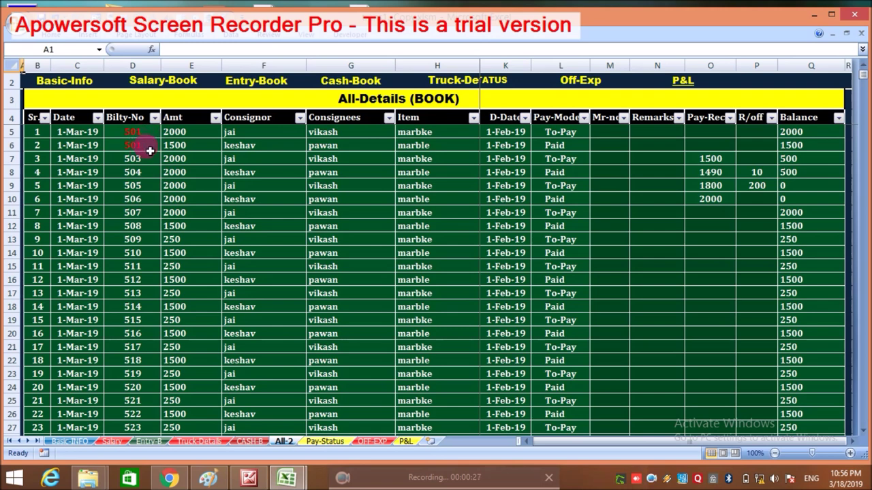
Return to Entry-Book and restore the second Bilty-No to 502.
click(351, 80)
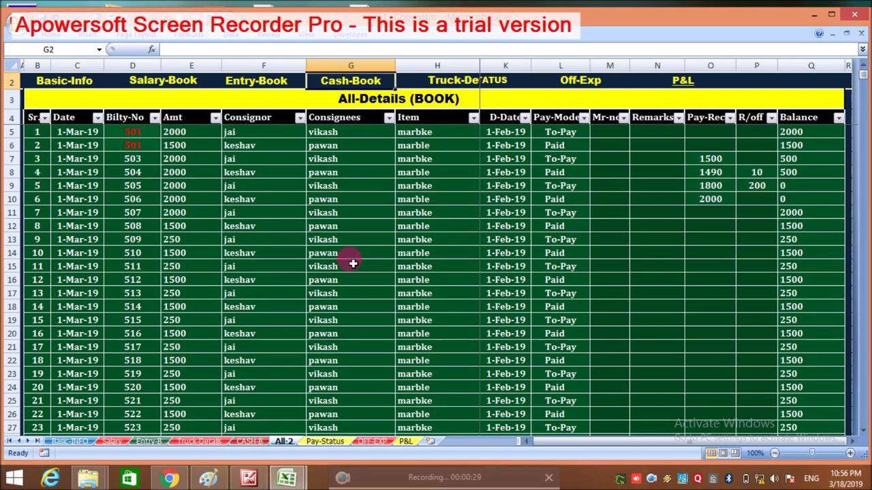
click(263, 82)
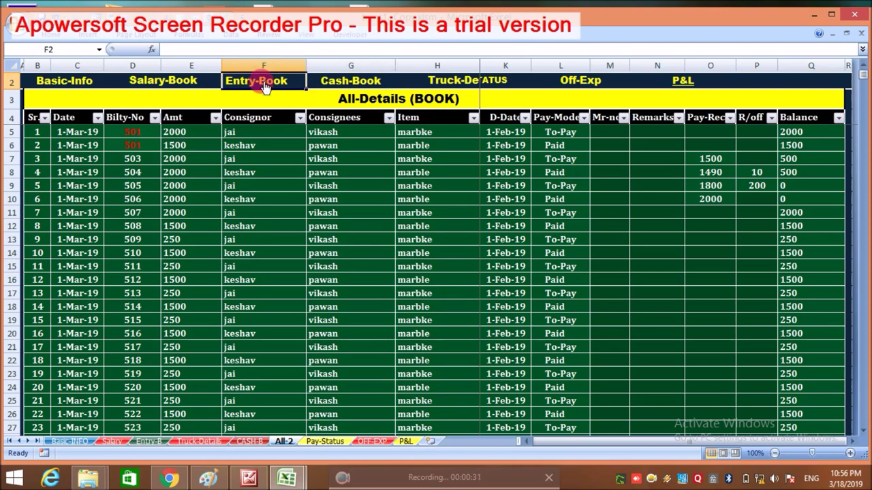
click(263, 82)
click(386, 132)
text(502)
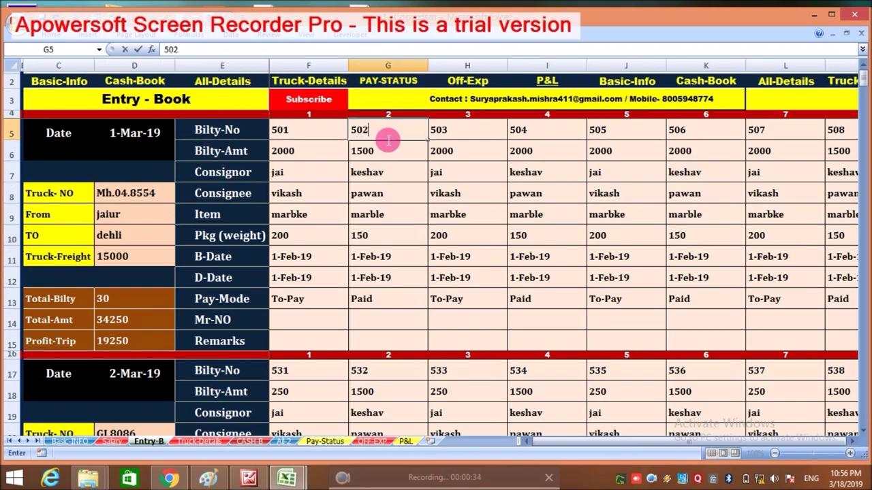
key(Return)
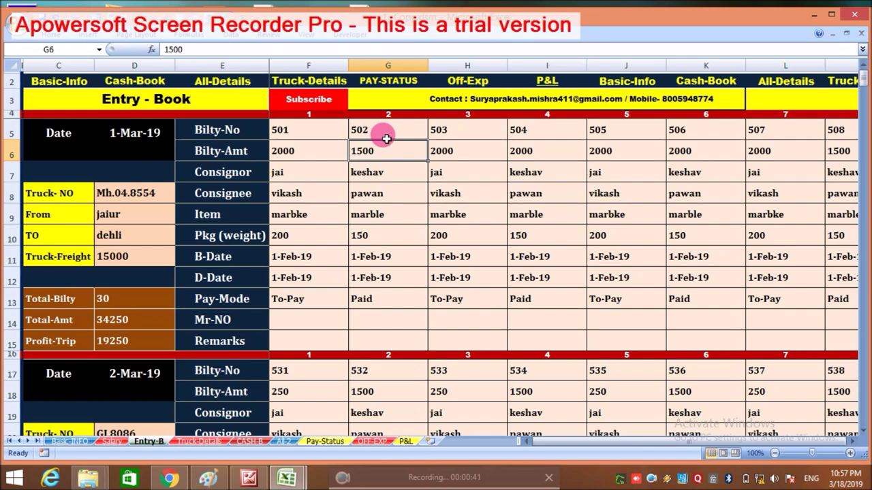
Check All-Details consignor and consignee filters and first record, then open Office-Expenses.
click(233, 80)
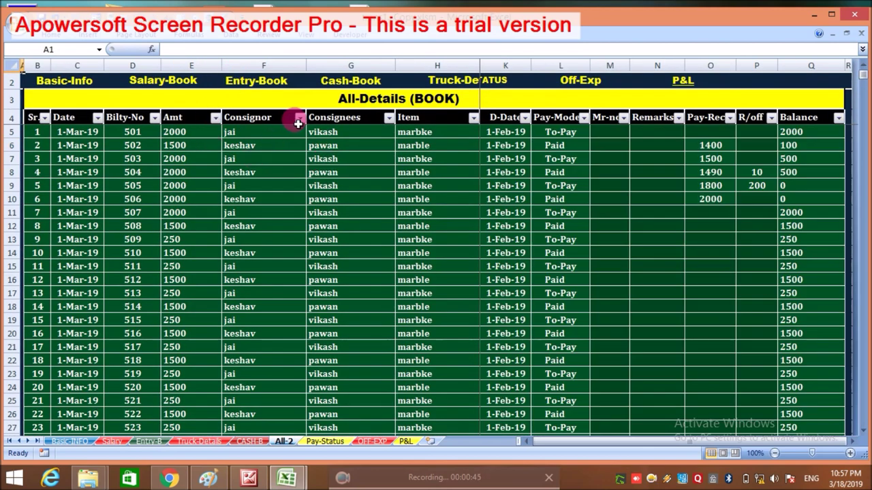
click(299, 118)
click(297, 118)
click(390, 118)
click(390, 117)
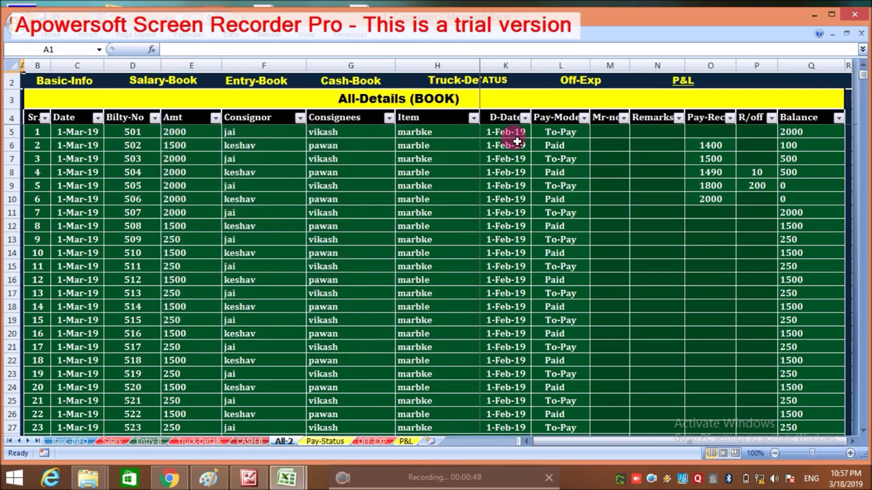
click(580, 133)
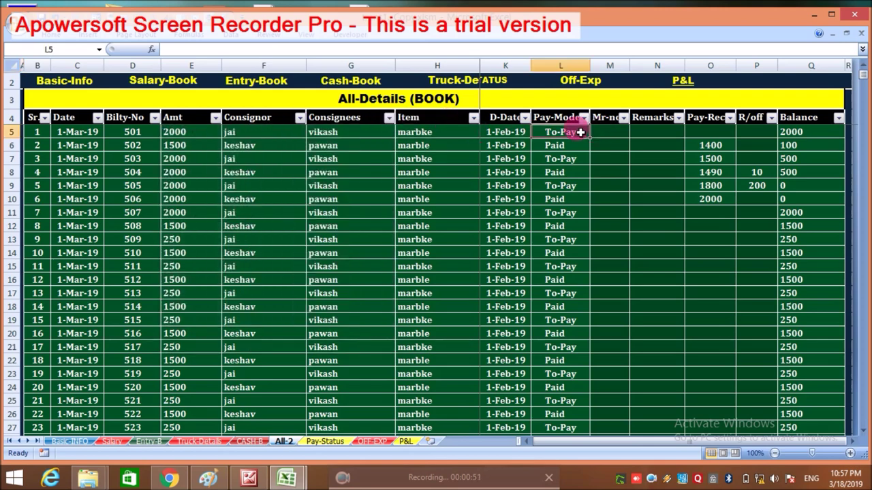
click(826, 135)
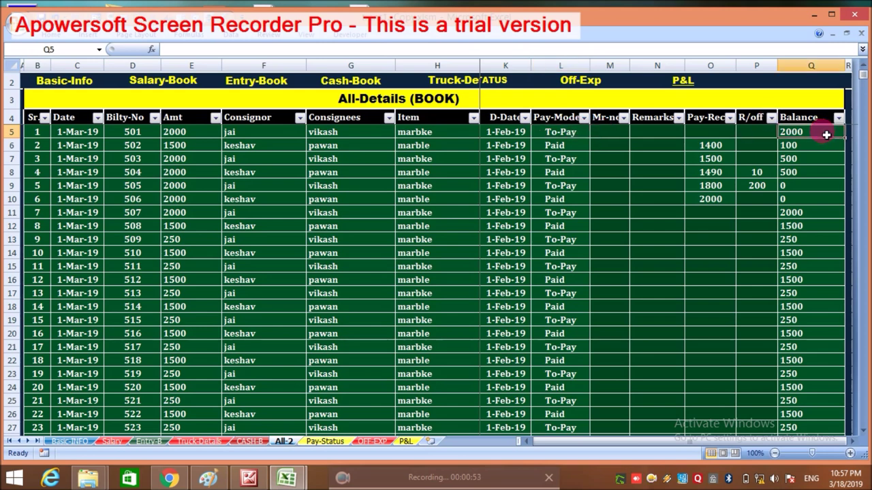
click(145, 135)
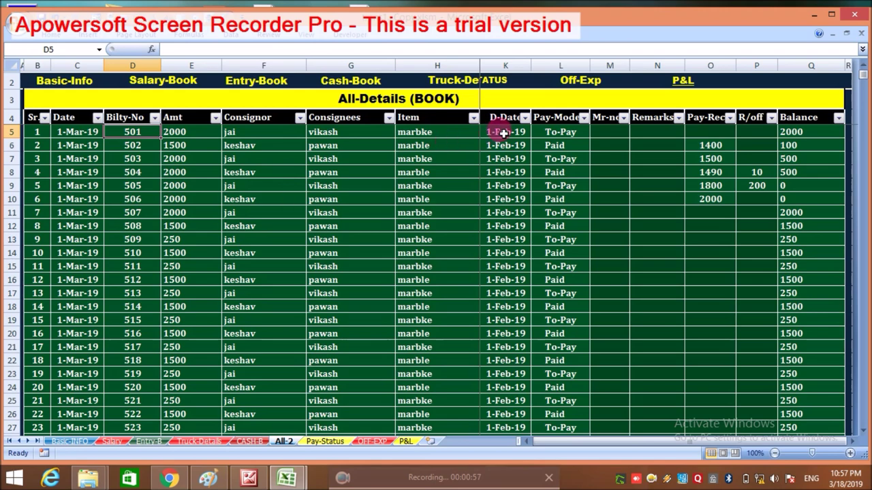
click(586, 84)
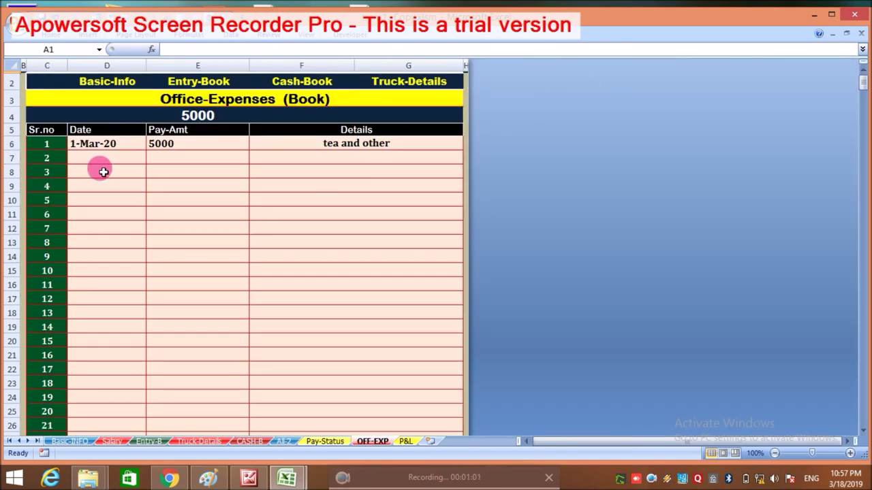
Date the second expense 1-Mar-20, enter amounts 1000 and 500, then return to Entry-Book.
click(115, 159)
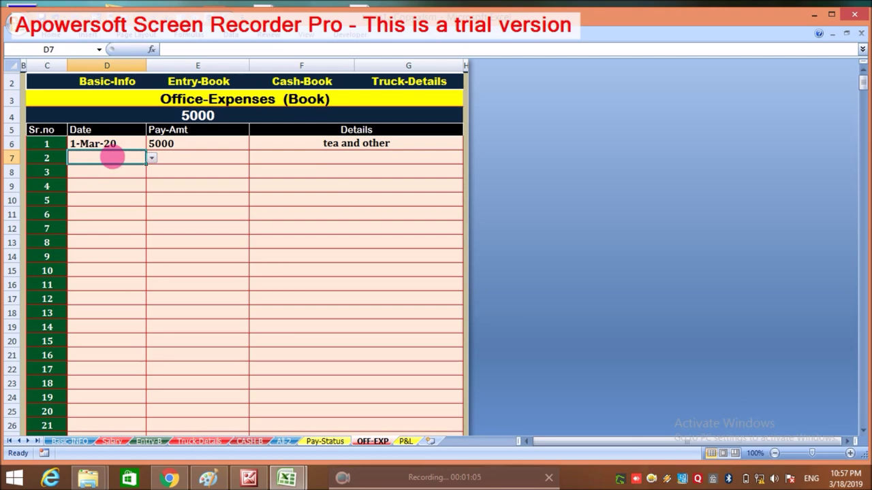
key(ctrl+d)
key(Tab)
key(Up)
text(1000)
key(Return)
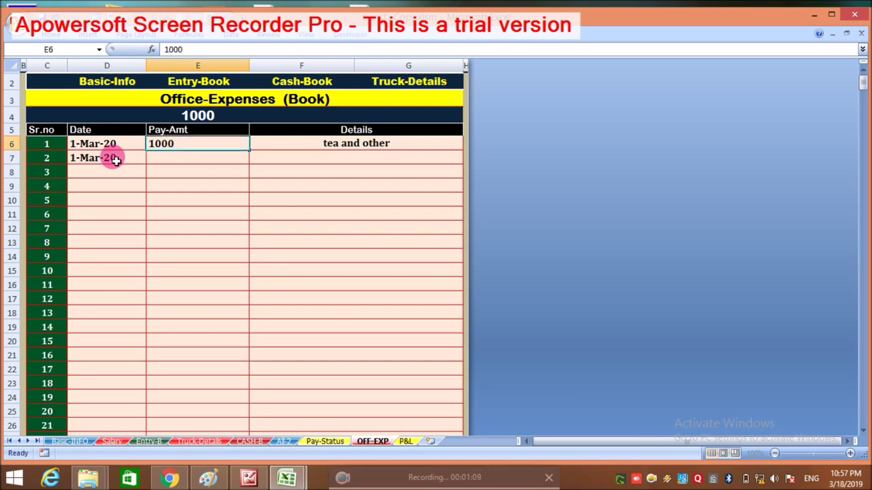
text(500)
key(Tab)
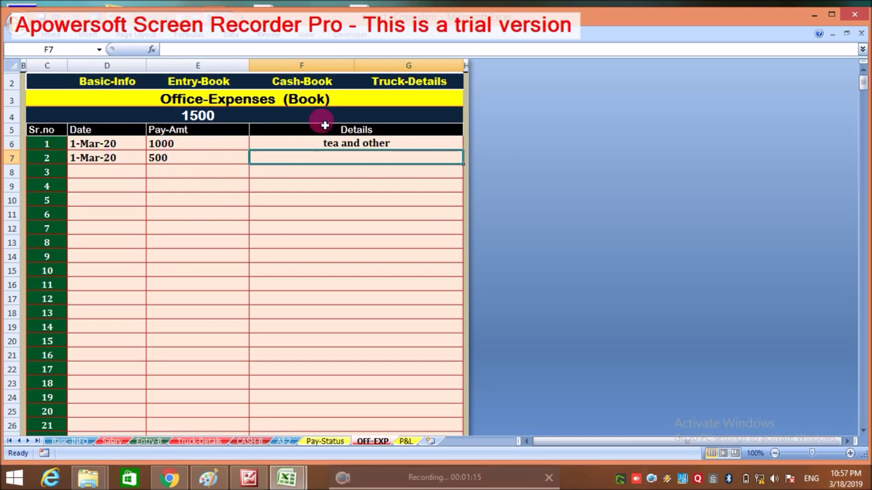
click(213, 81)
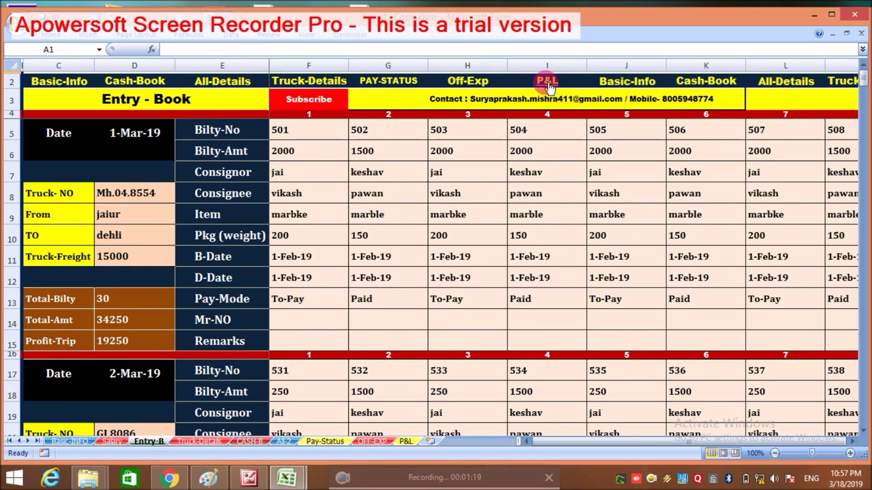
Review P&L totals for receipts, truck freight, office expenses and salary, then return to Entry-Book.
click(548, 84)
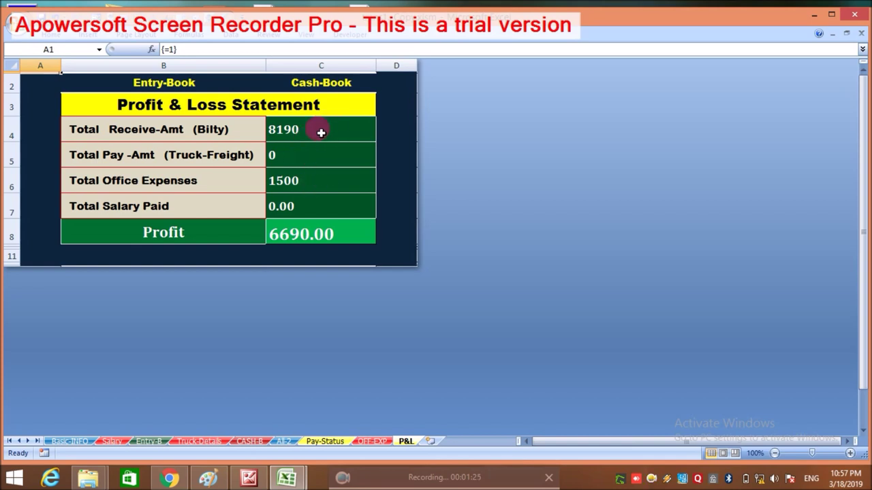
click(321, 132)
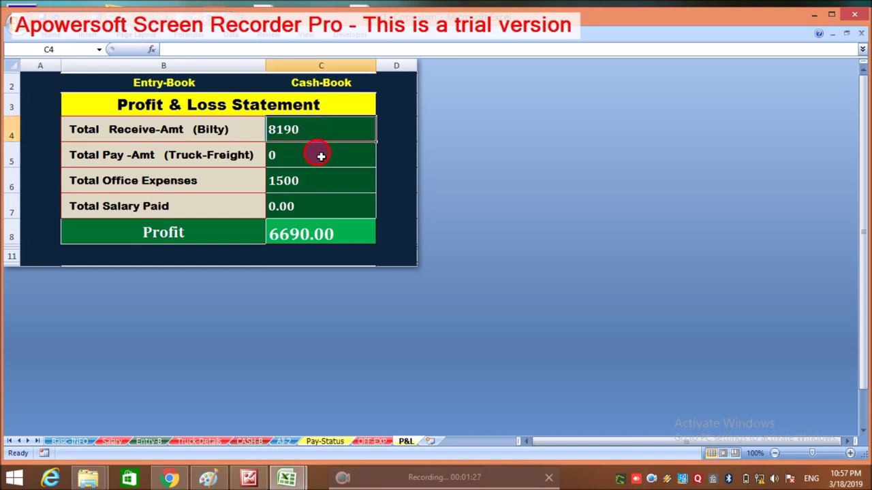
click(321, 156)
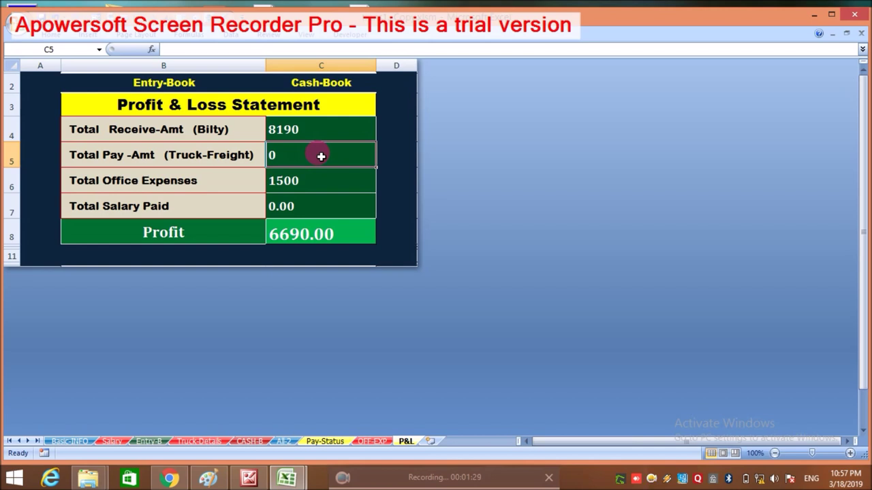
click(318, 191)
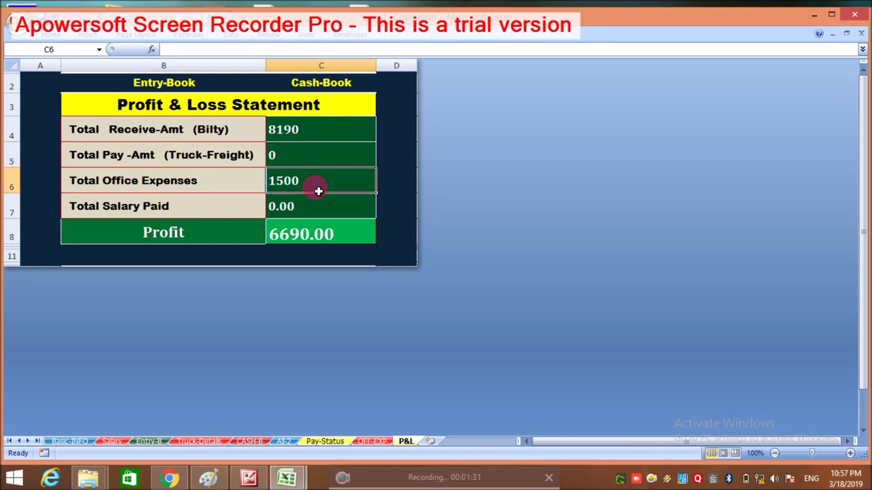
click(320, 206)
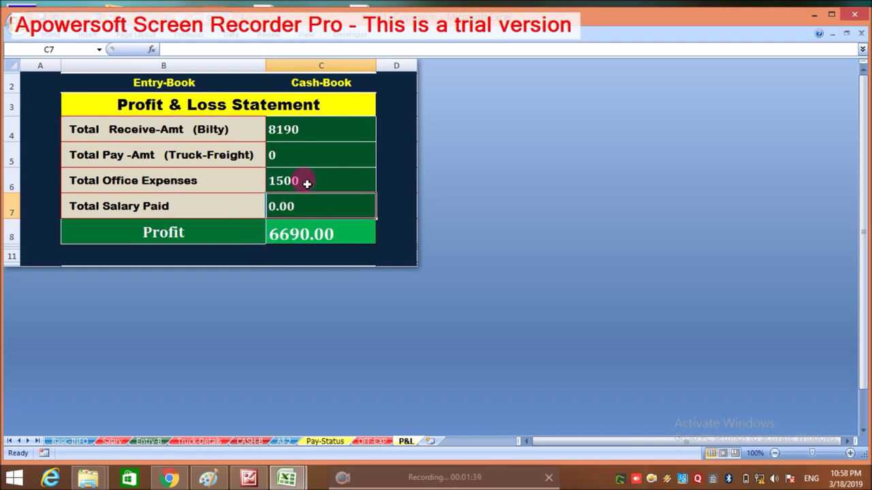
click(169, 83)
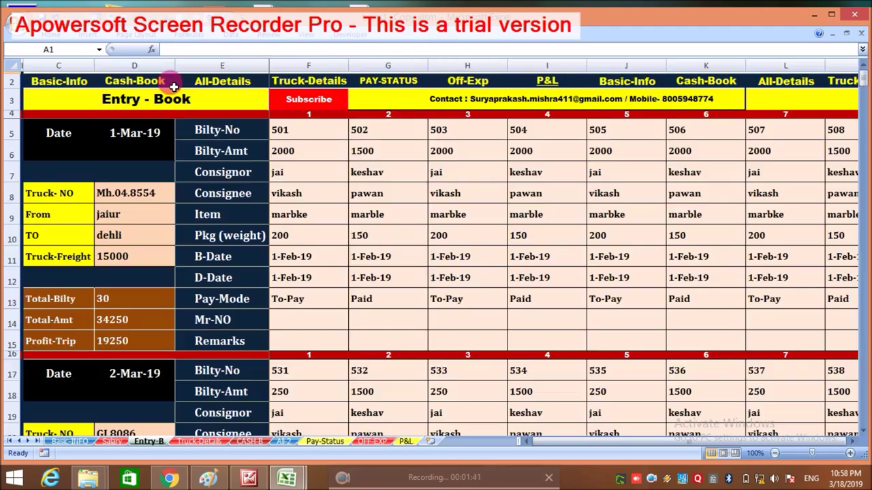
Go to the salary book and pick anil for the first empty employee row.
click(72, 88)
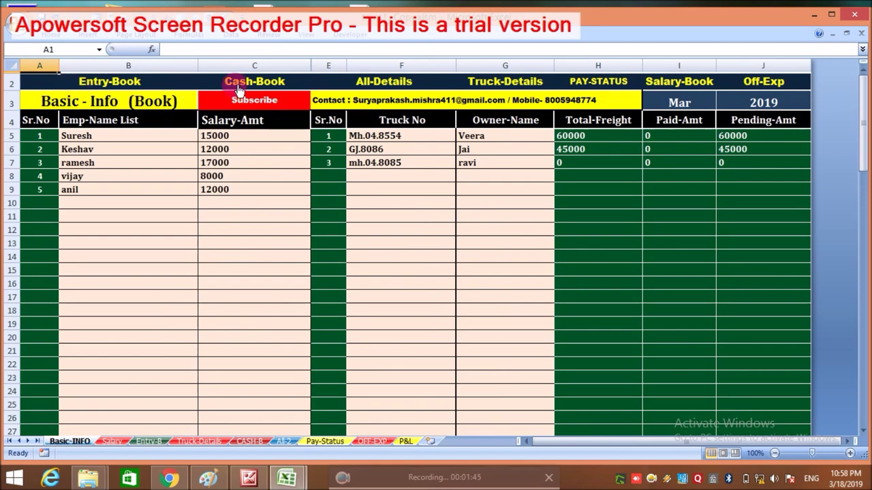
click(691, 87)
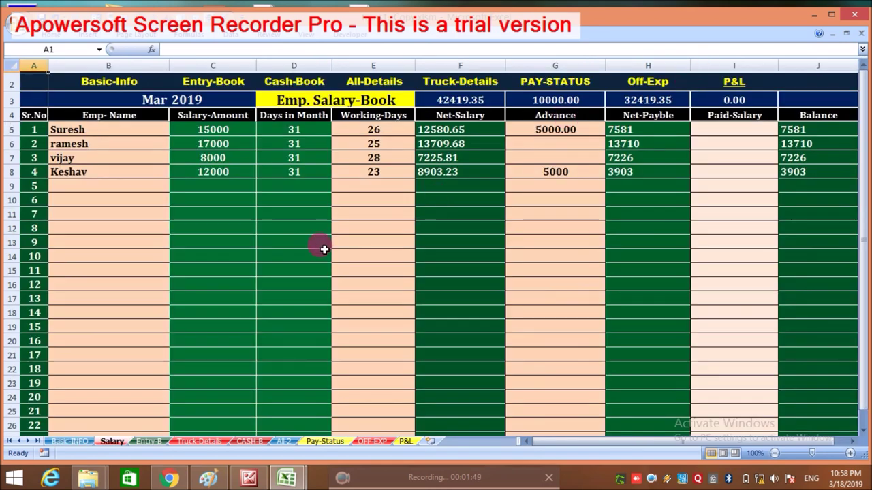
click(124, 148)
key(Down)
key(Down)
key(Down)
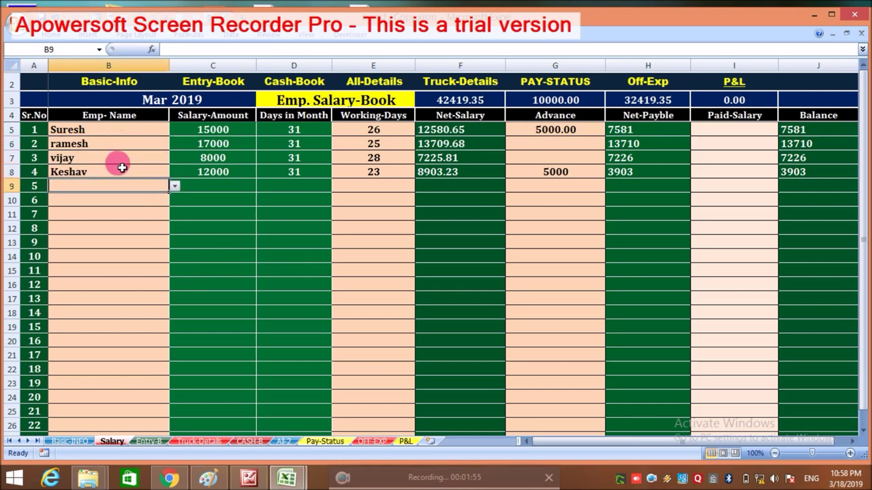
click(176, 186)
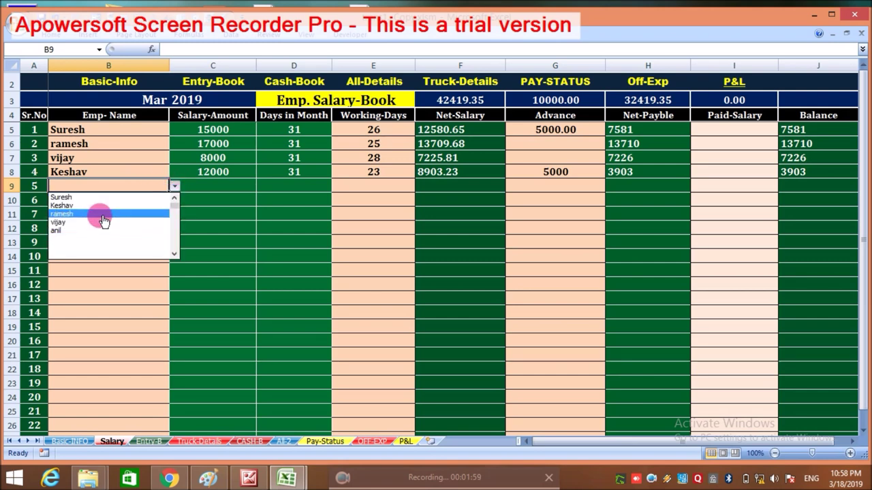
click(99, 223)
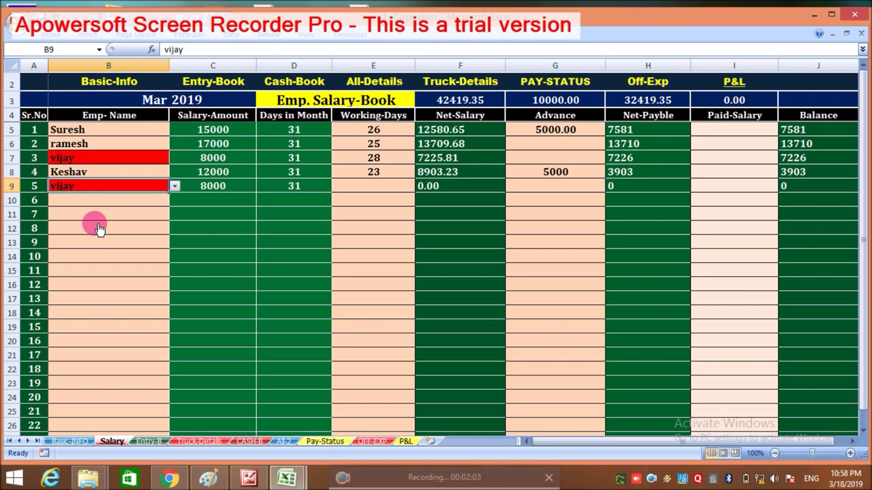
click(175, 185)
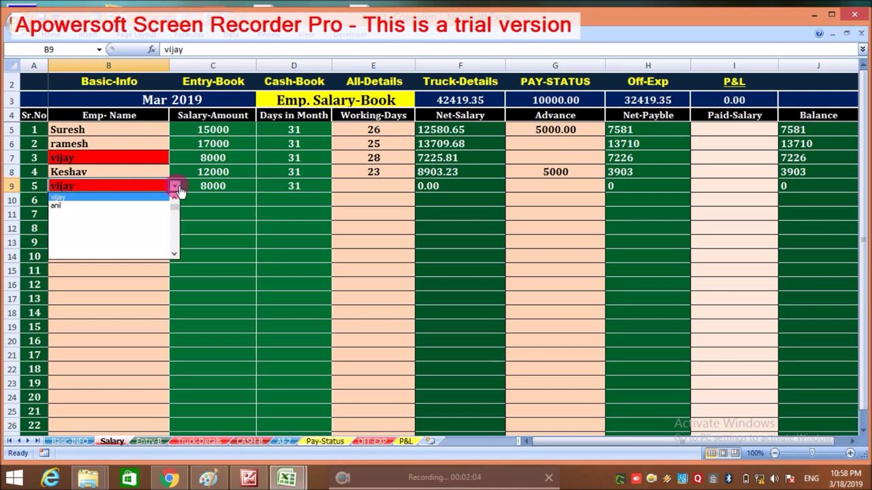
click(136, 205)
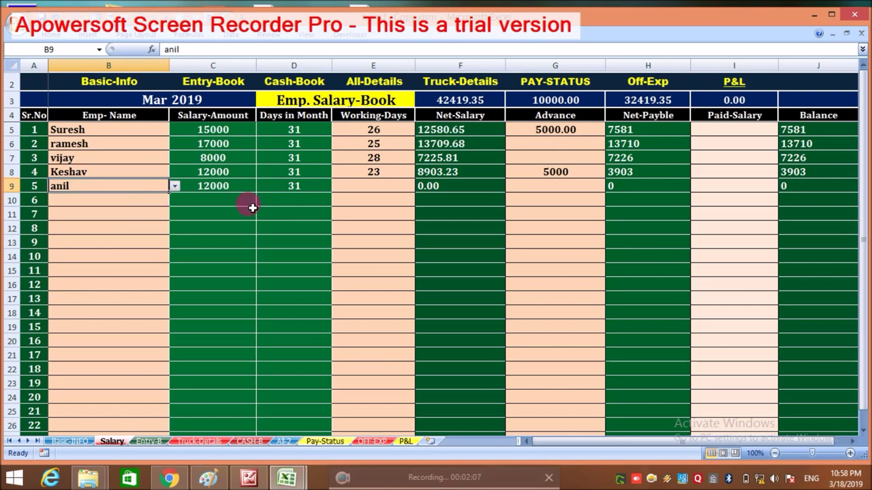
Give anil 30 working days in his salary row.
click(244, 189)
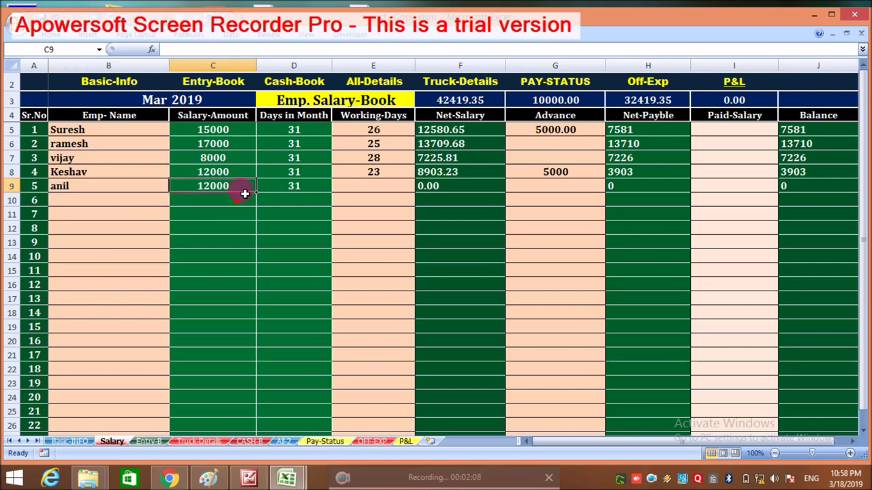
click(309, 191)
key(Tab)
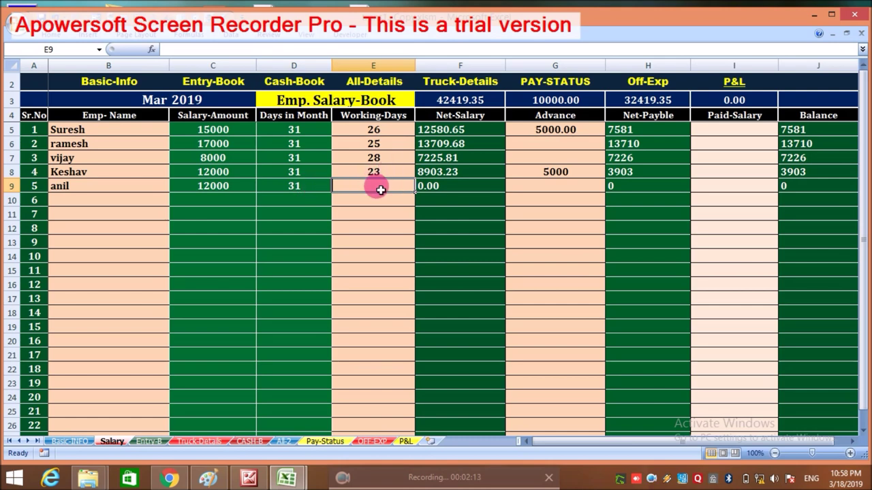
text(30)
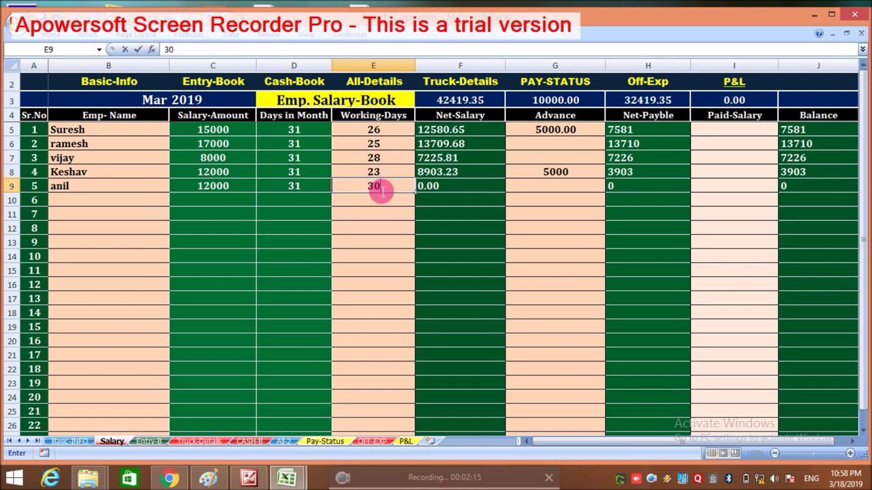
key(Tab)
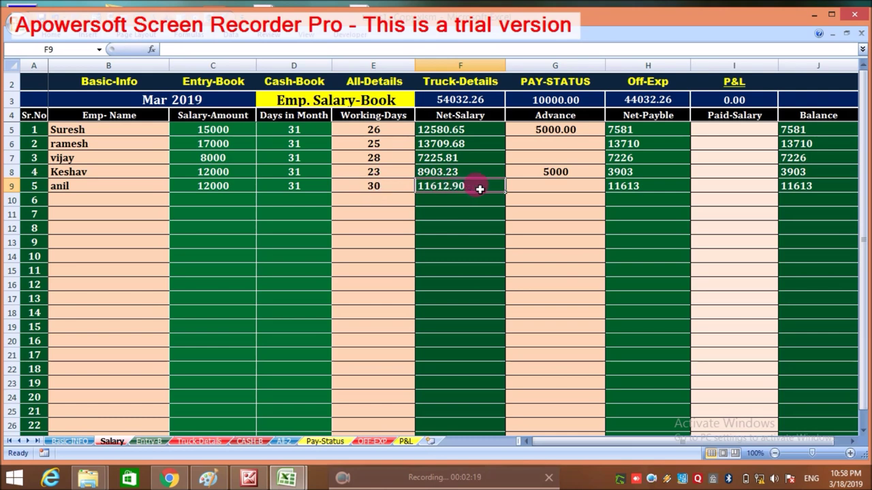
key(Tab)
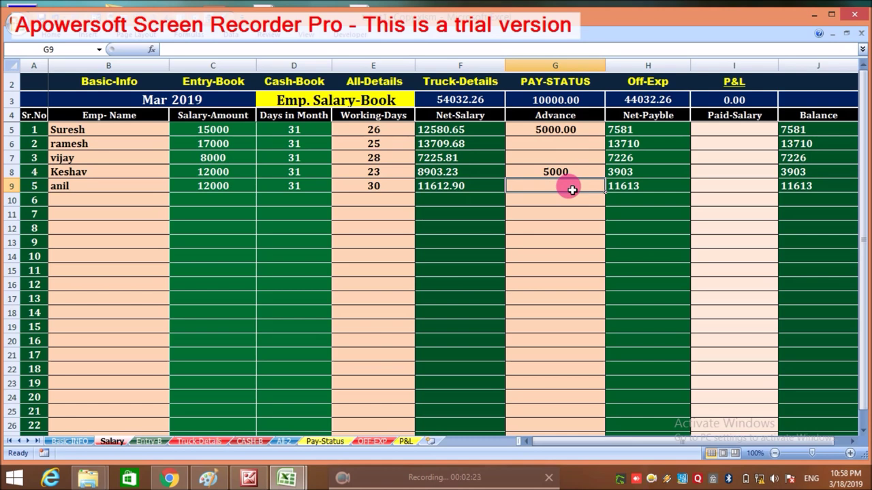
key(Tab)
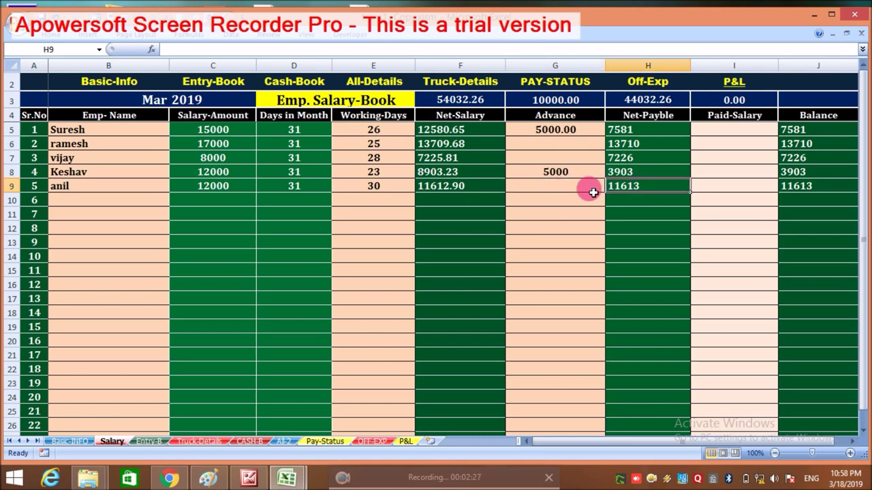
Record 11613 as anil's paid salary, bringing his balance to 0.
click(707, 187)
text(11)
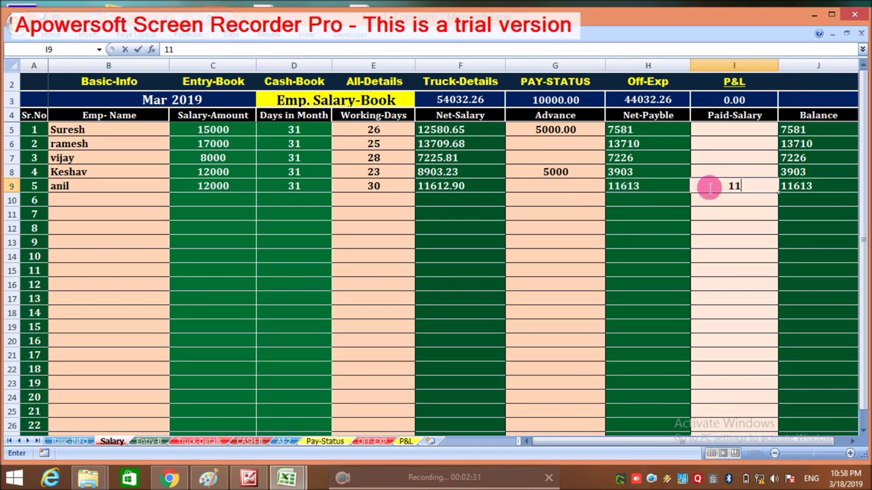
text(613)
key(Tab)
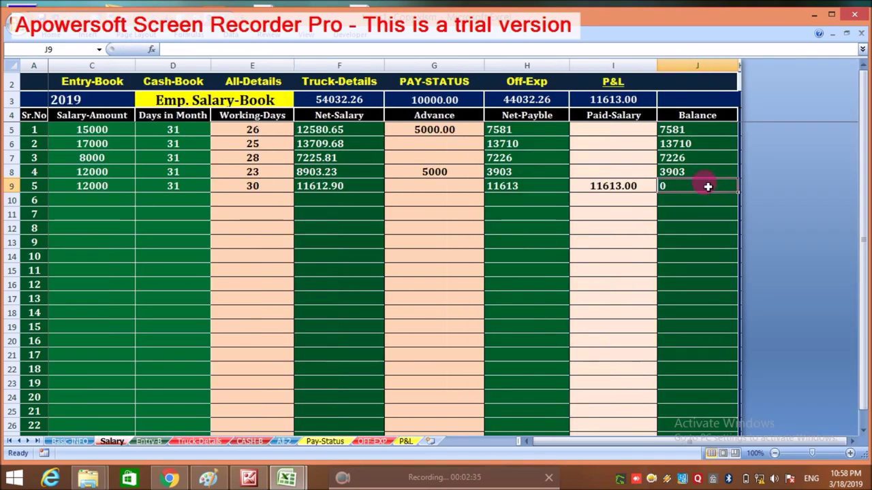
key(Left)
key(Home)
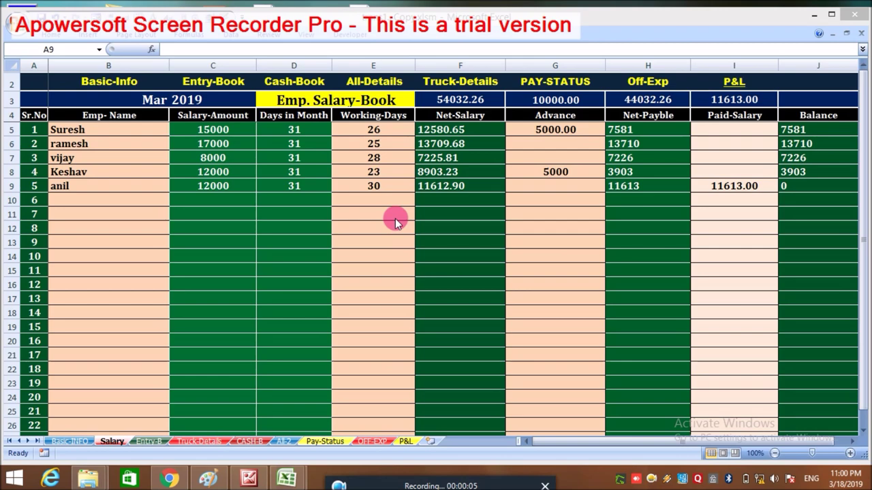
Jump from the Salary sheet to the Basic-Info sheet using its hyperlink.
click(125, 81)
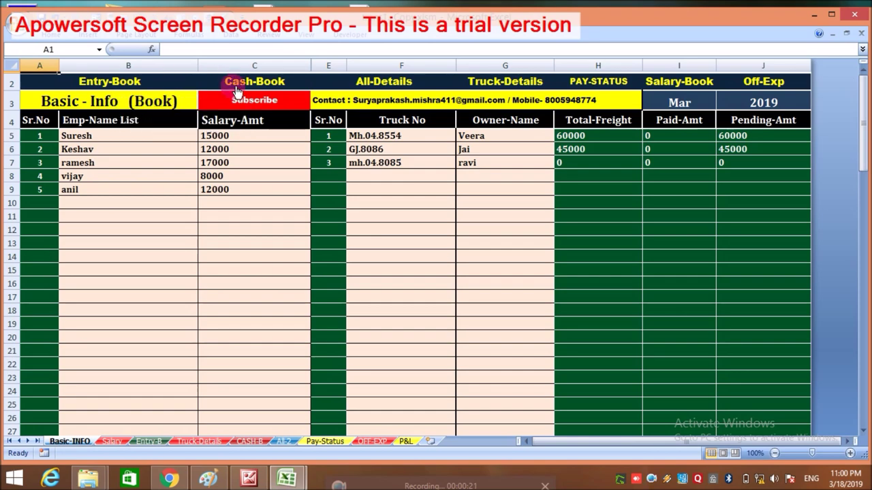
Visit the Entry-Book, Cash-Book, All-Details and Truck-Details sheets through their row-2 hyperlinks.
click(126, 82)
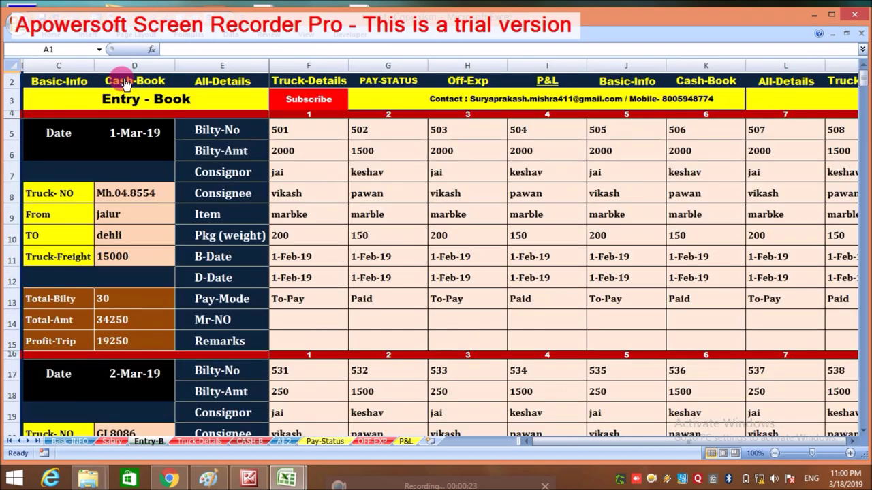
click(70, 441)
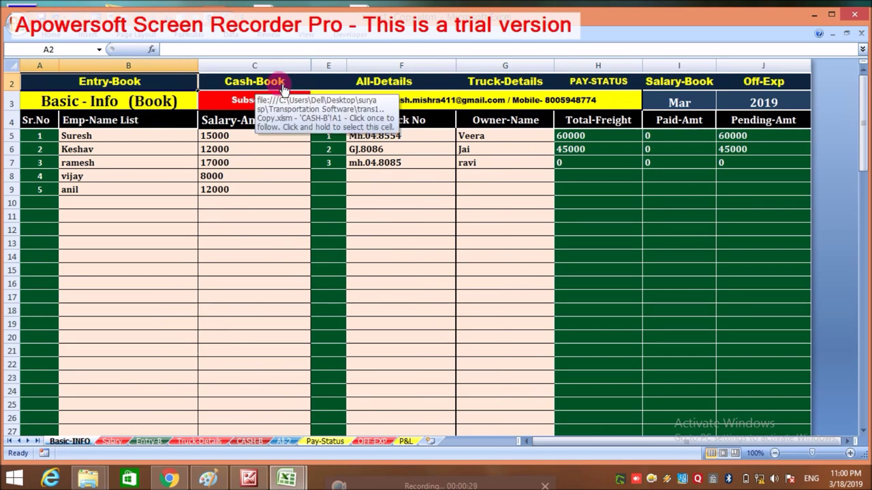
click(283, 88)
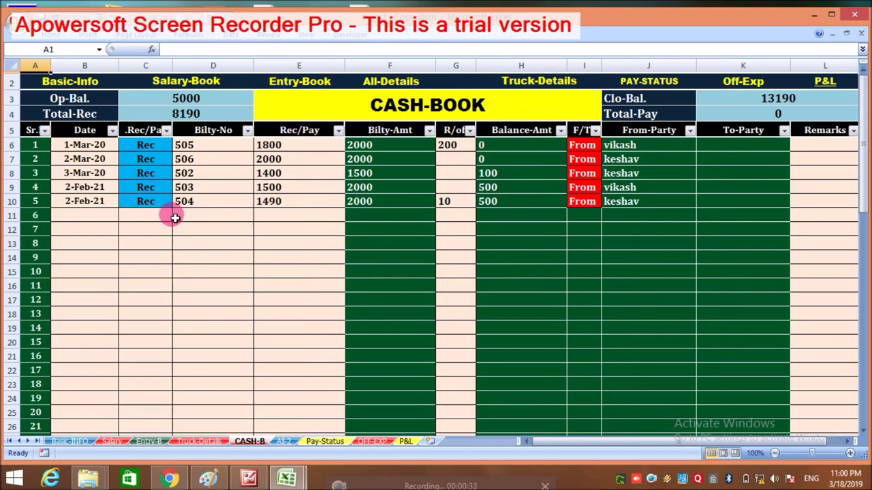
click(70, 441)
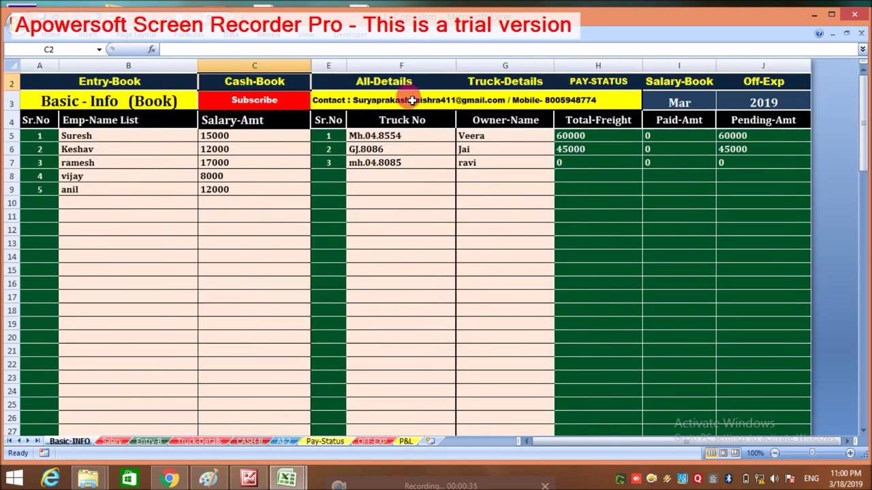
click(395, 81)
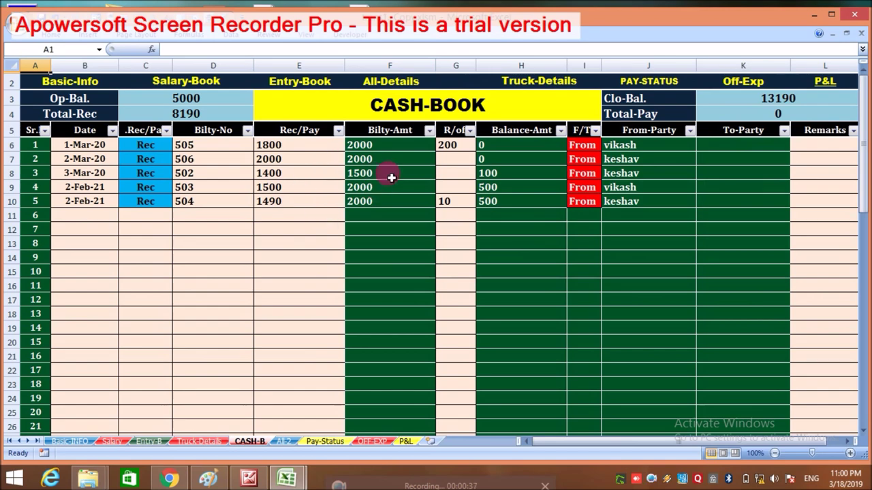
click(391, 82)
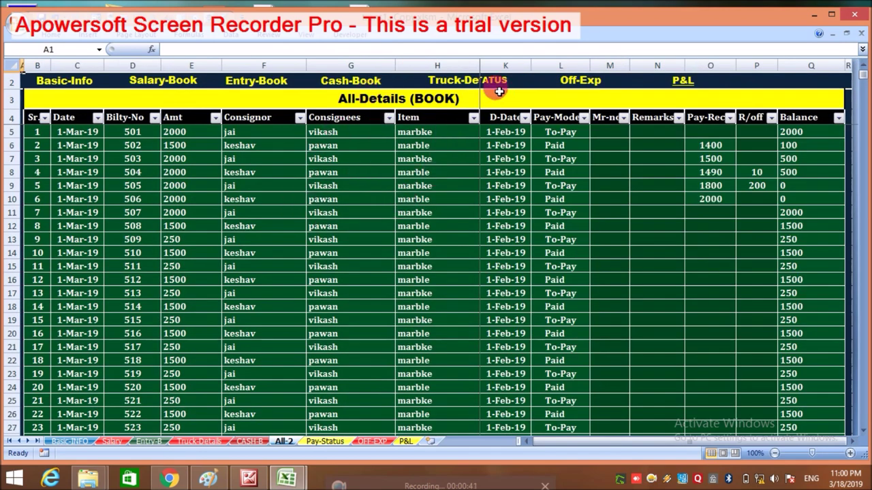
click(470, 80)
Tour the Pay-Status, Office-Expenses and Profit & Loss sheets, ending on Entry-Book.
click(470, 84)
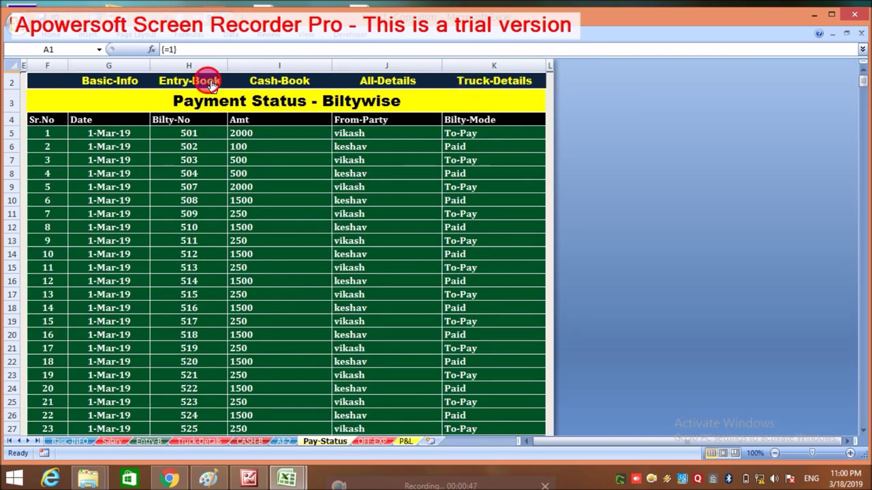
click(212, 85)
click(468, 80)
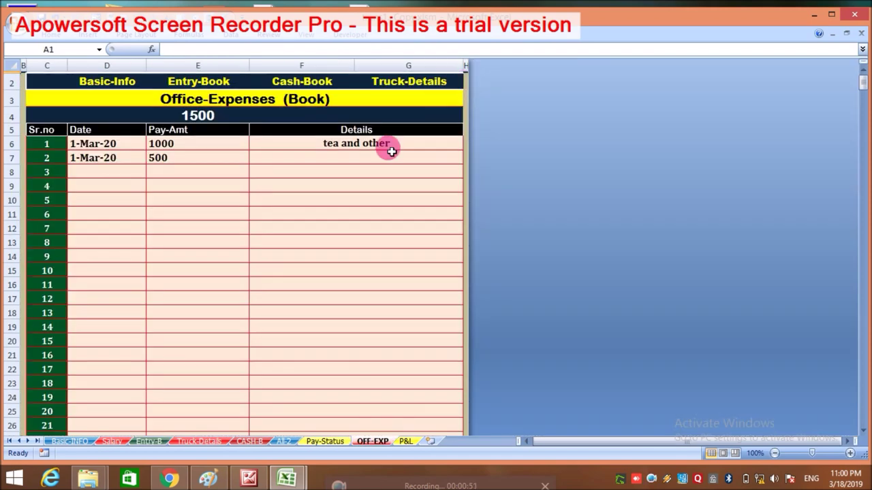
click(206, 83)
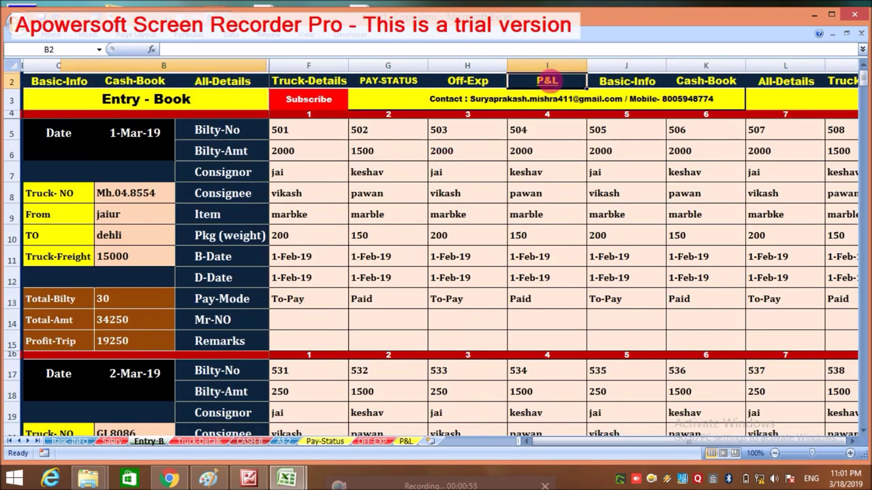
click(550, 82)
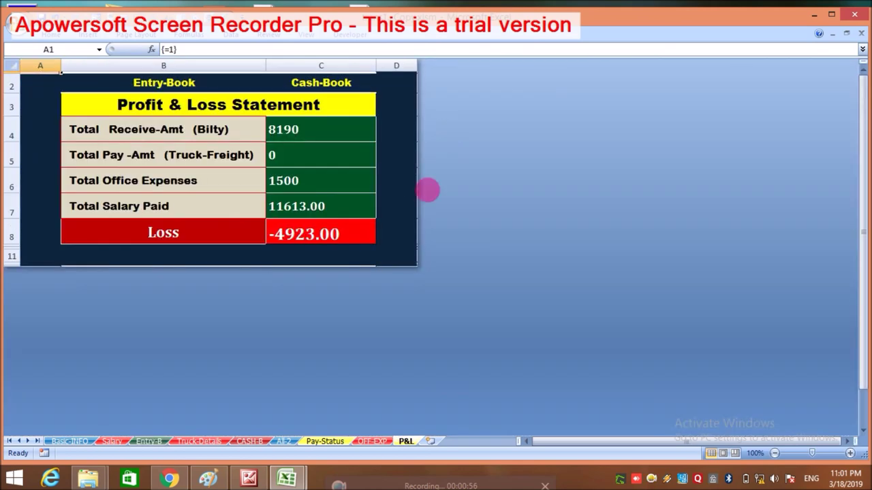
click(176, 82)
click(180, 85)
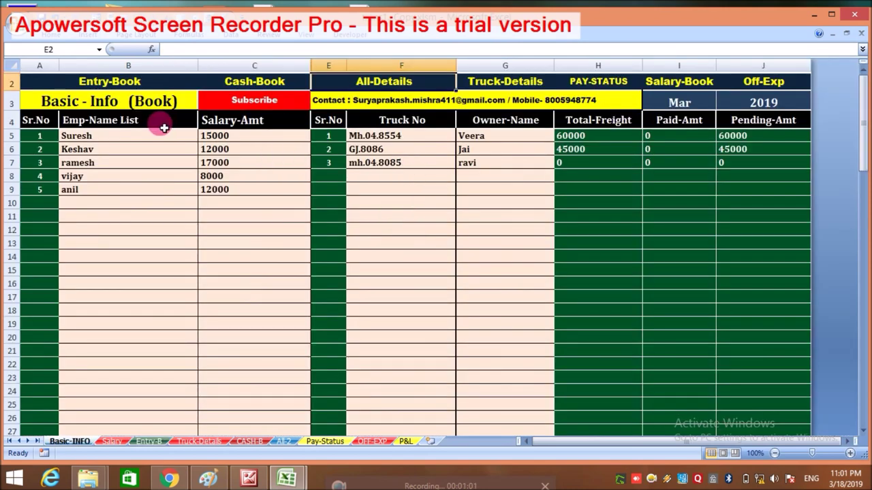
click(113, 87)
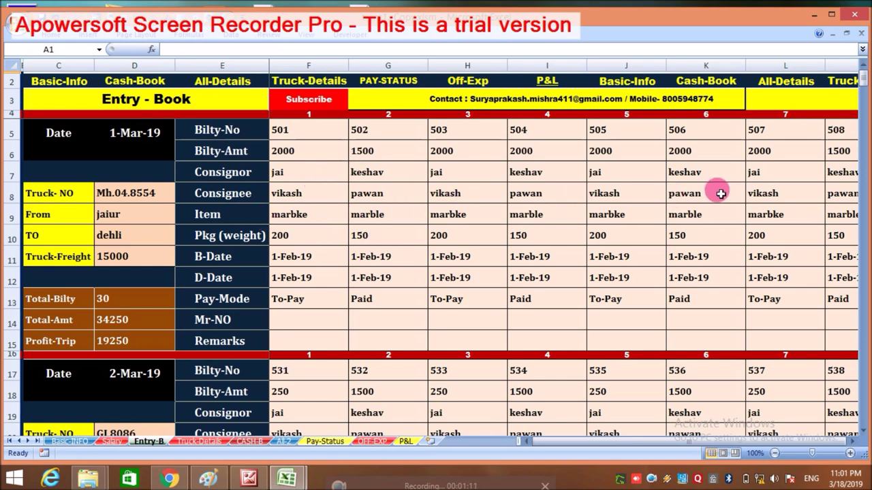
Inspect the Profit-Trip (D15) and Total-Amt (D14) formulas, then go via Basic-Info to Cash-Book.
click(136, 347)
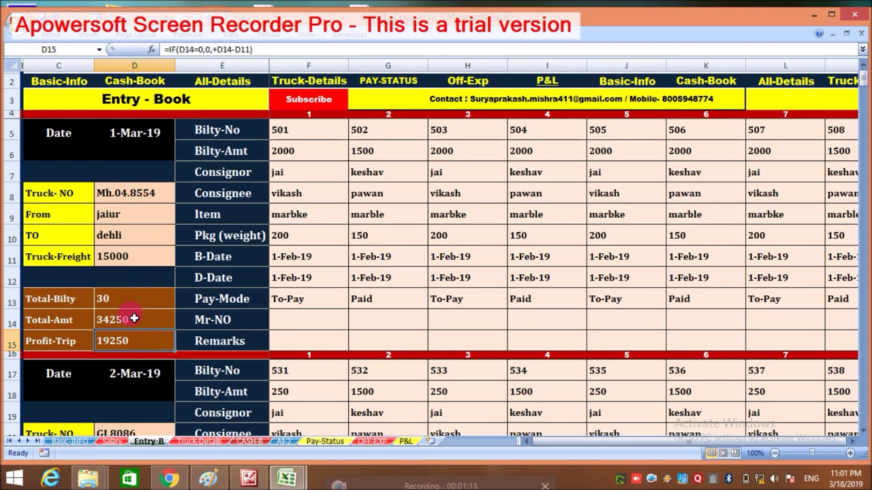
click(133, 321)
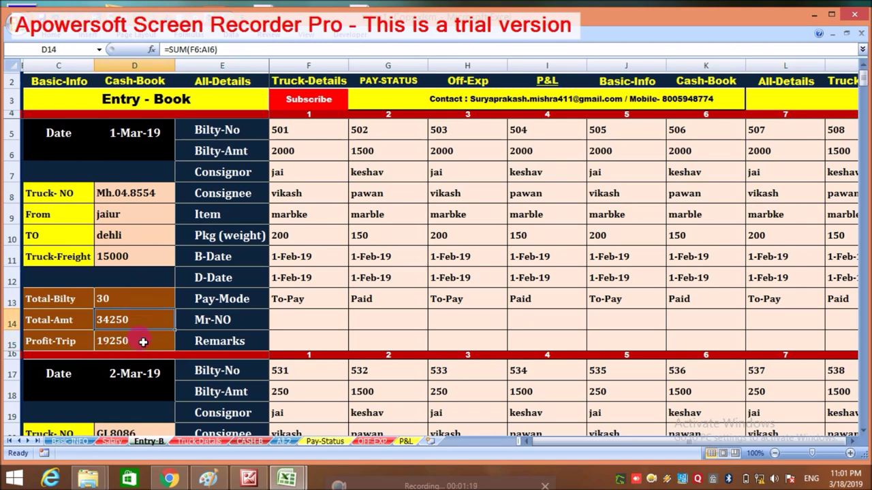
click(143, 341)
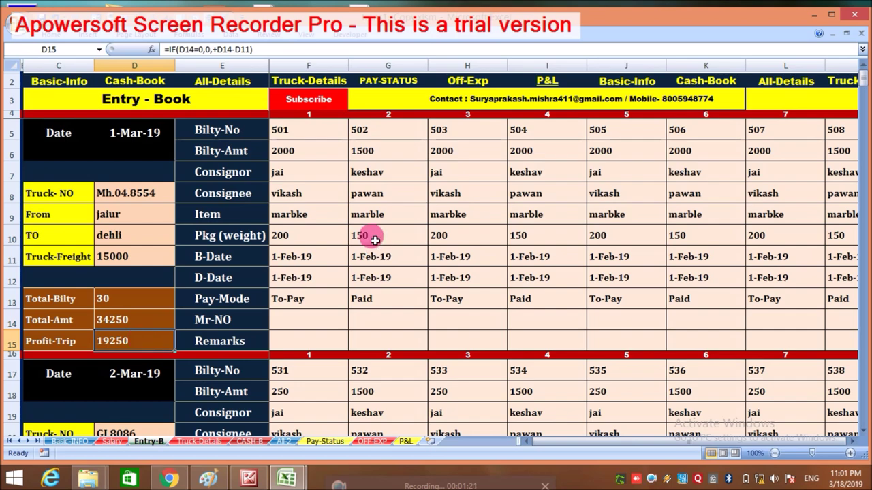
click(82, 84)
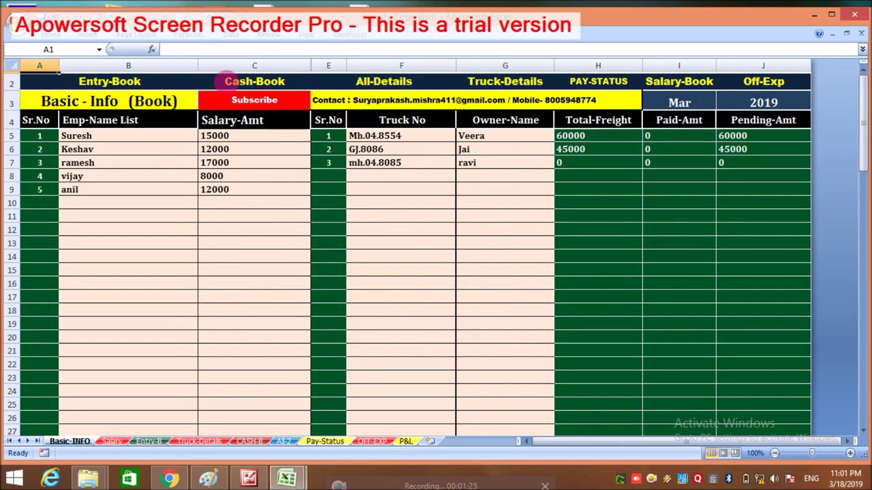
click(271, 92)
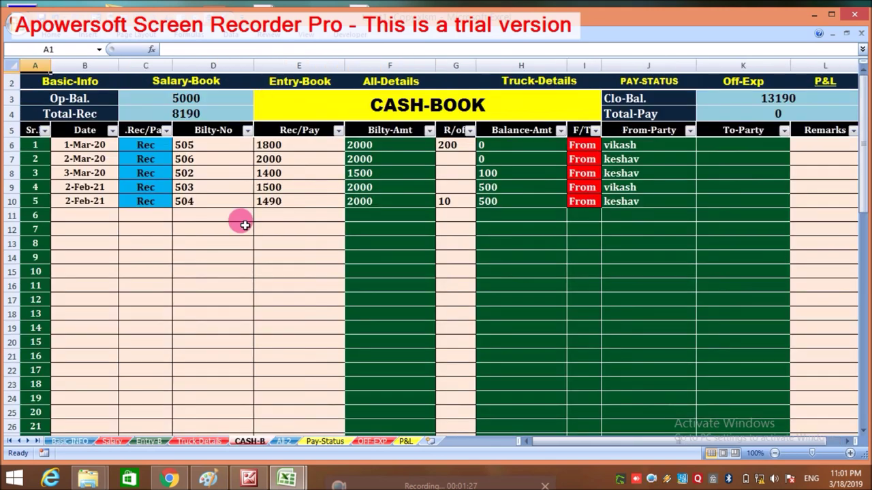
Start a sixth Cash-Book row marked Rec with bilty number 510.
click(140, 217)
click(177, 216)
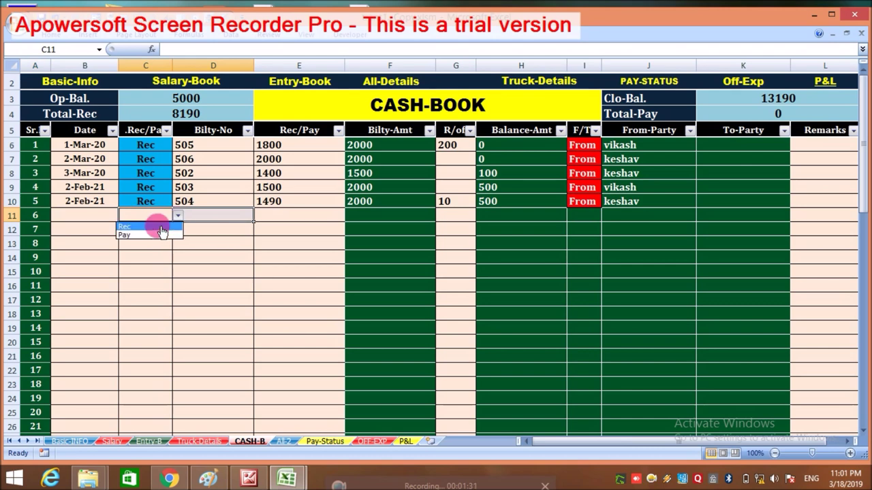
click(157, 227)
click(219, 216)
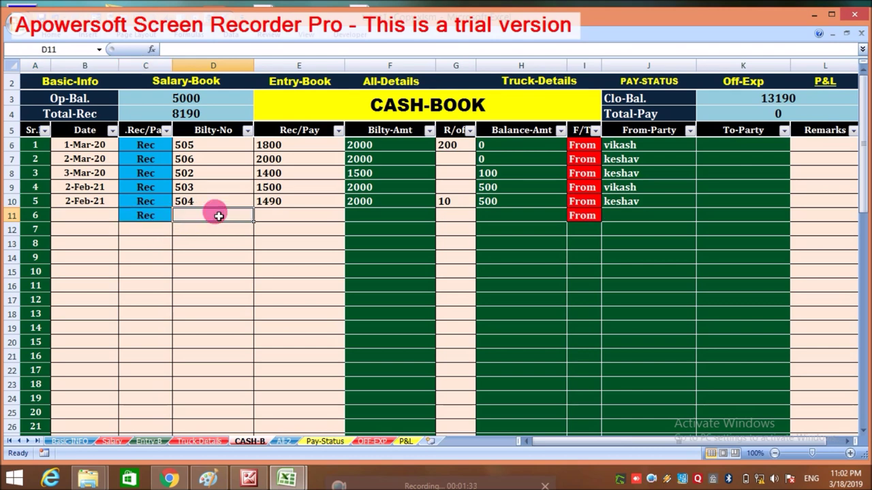
text(510)
key(Return)
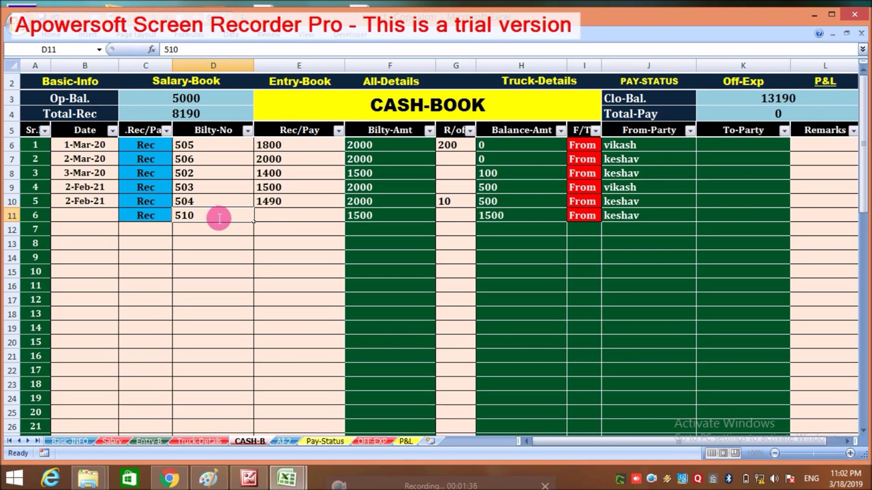
click(153, 217)
click(179, 217)
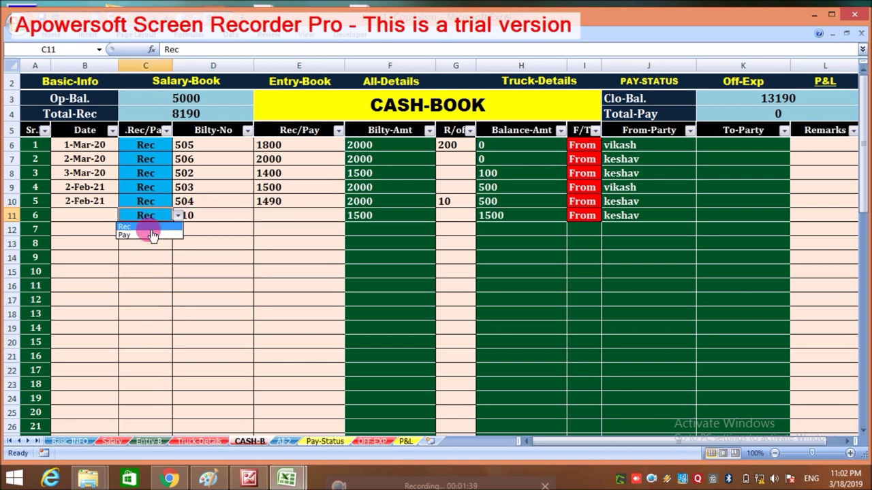
click(149, 239)
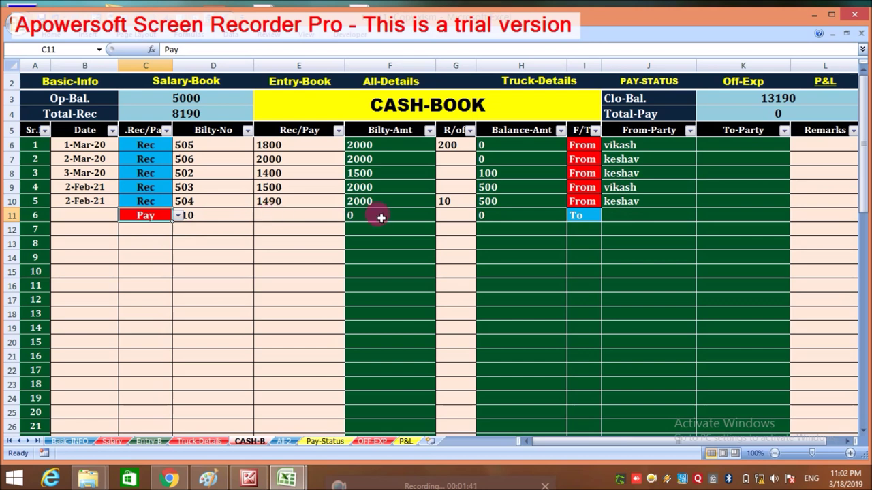
click(235, 224)
text(mh.04.854)
key(BackSpace)
text(54)
key(ctrl+Return)
key(Right)
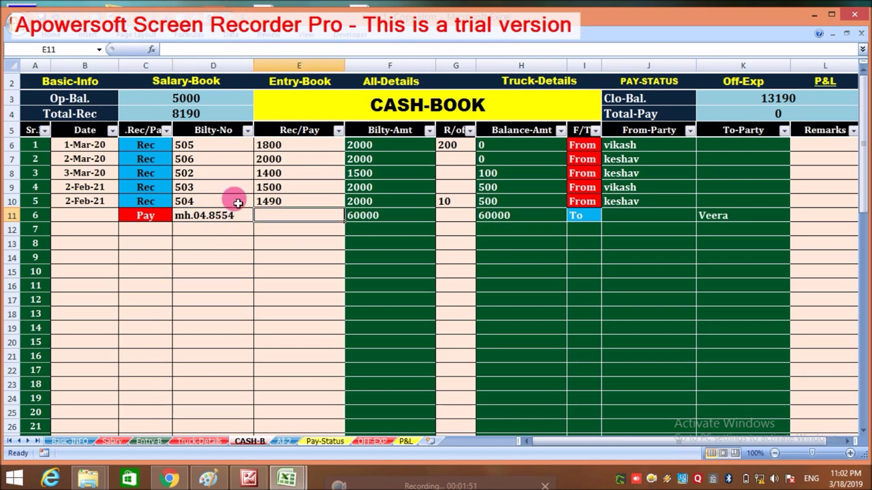
Review the Op-Bal, Total-Rec, Total-Pay and closing balance figures.
click(213, 105)
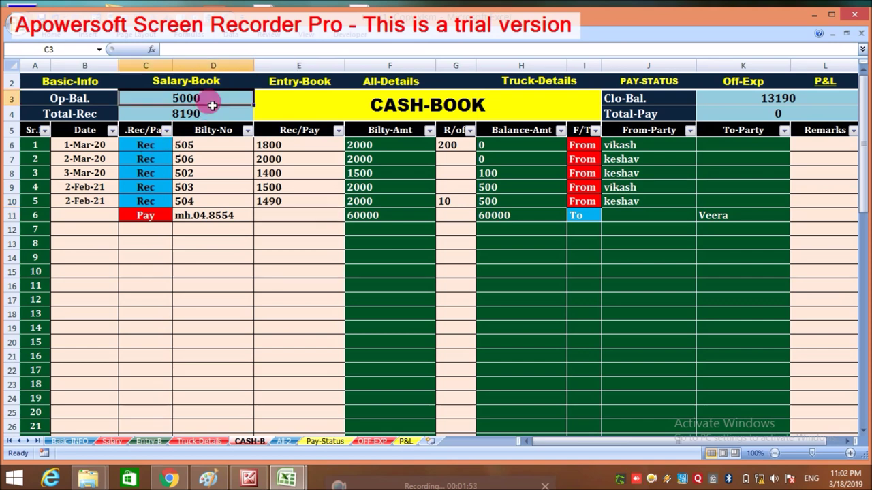
click(222, 115)
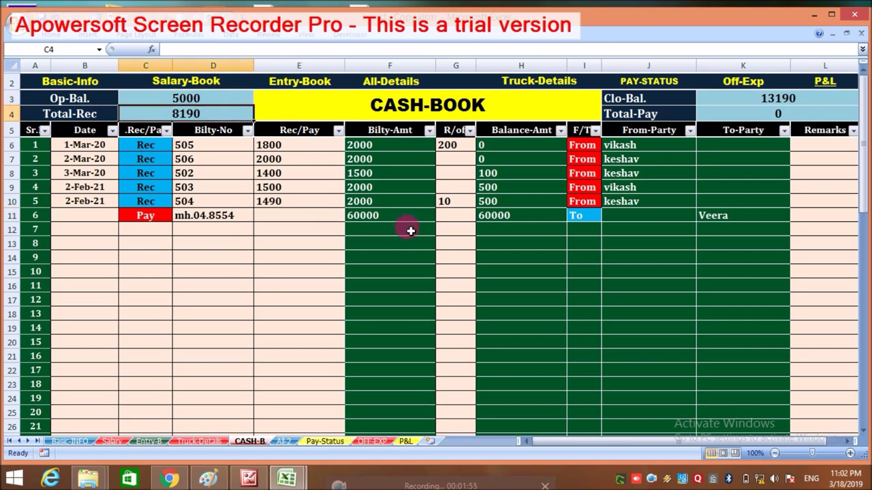
click(746, 118)
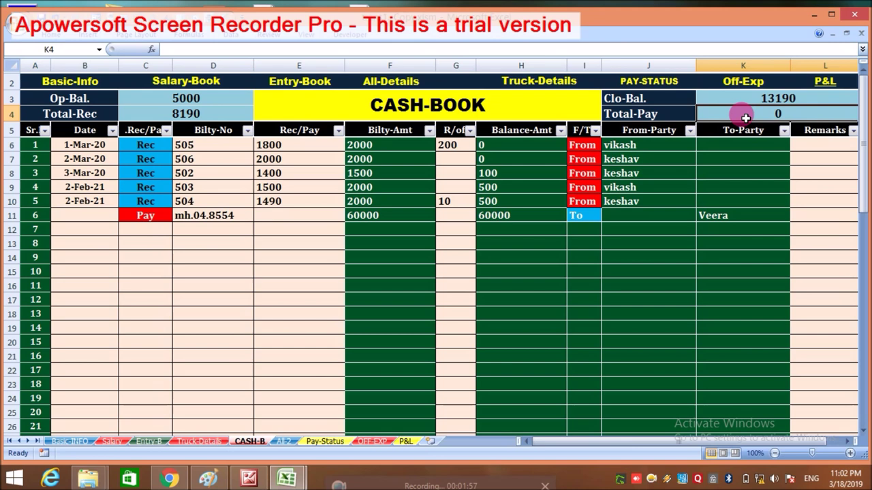
click(760, 98)
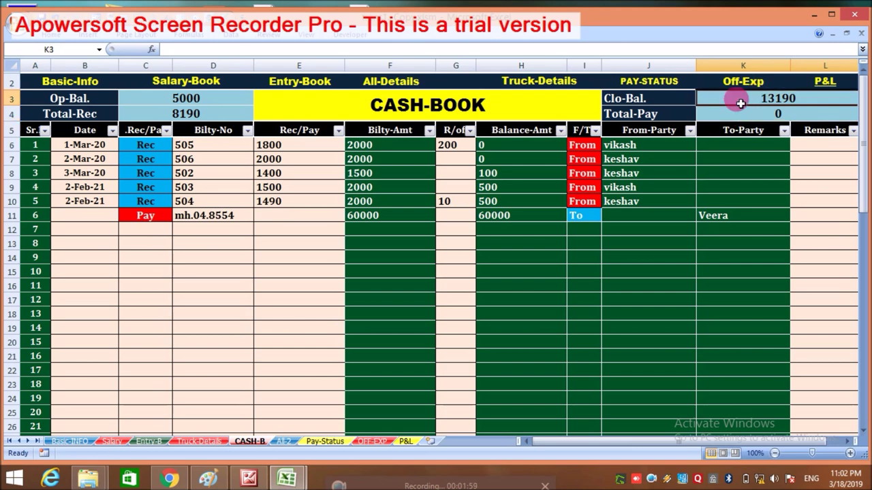